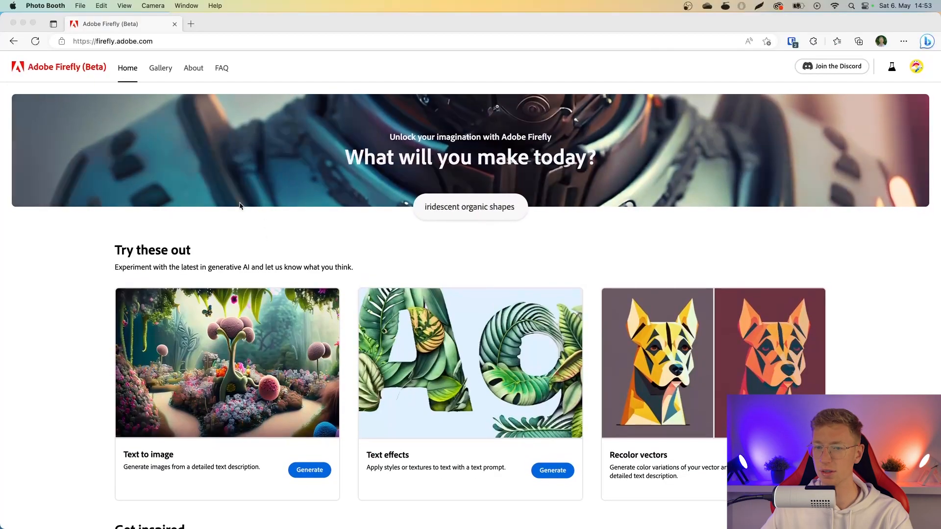
- Open the Text to image generator from the Firefly home page
scroll(63, 231, "down", 3)
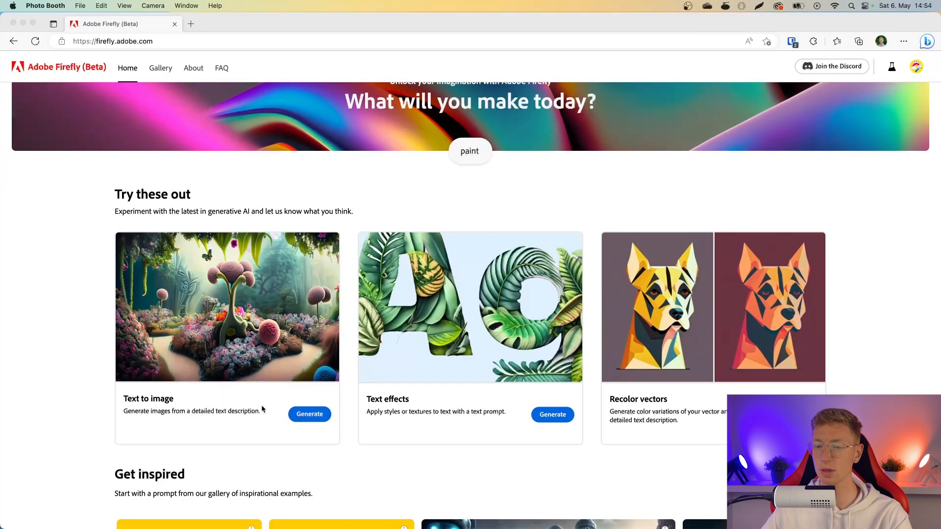
left_click(310, 414)
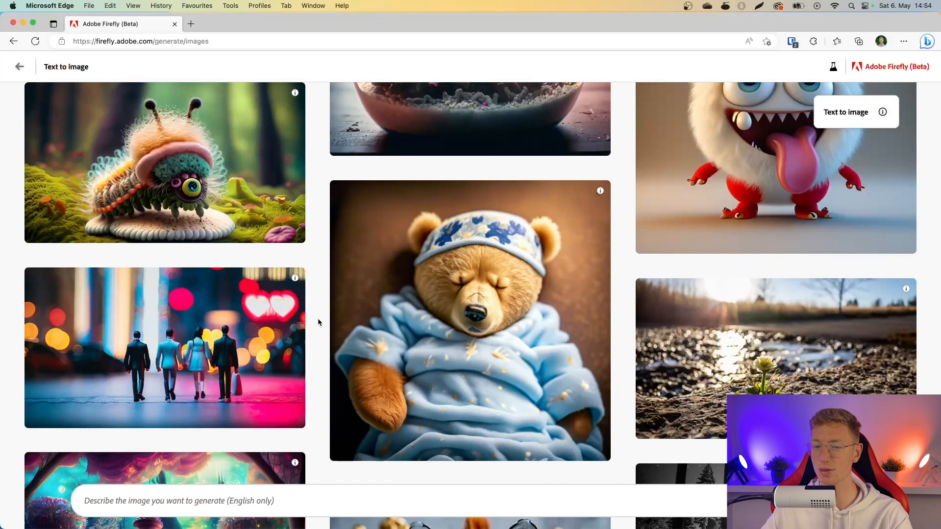
- Browse the Text to image gallery and examine the example pictures and the prompts behind them
scroll(317, 318, "down", 2)
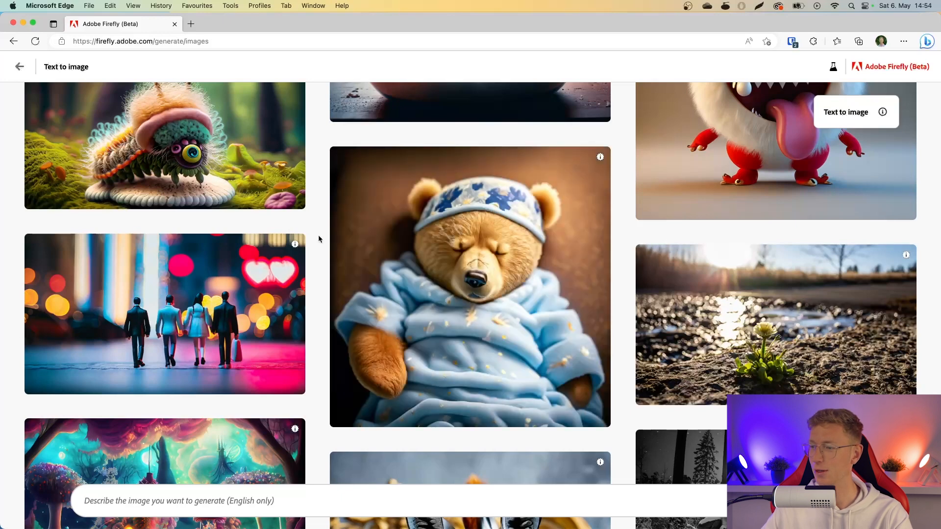
scroll(319, 234, "down", 2)
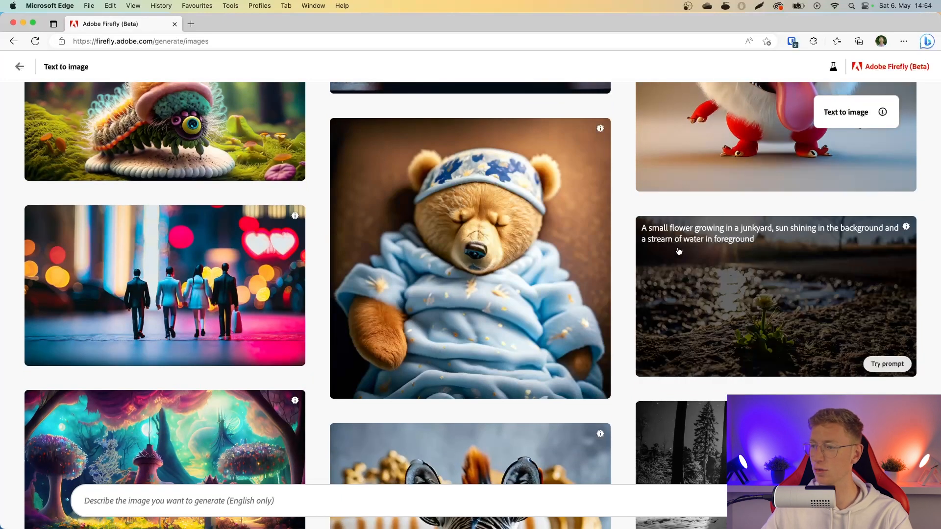
scroll(624, 282, "down", 5)
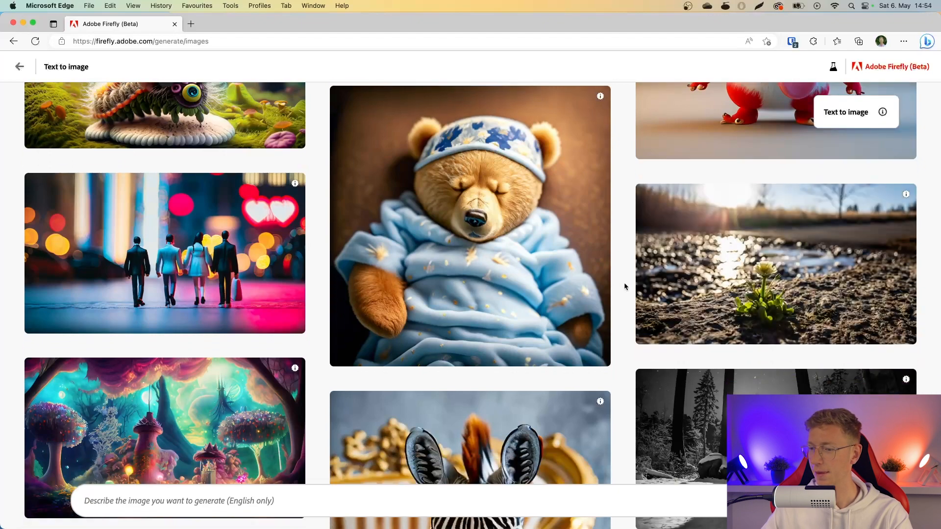
scroll(624, 287, "down", 2)
scroll(624, 286, "up", 1)
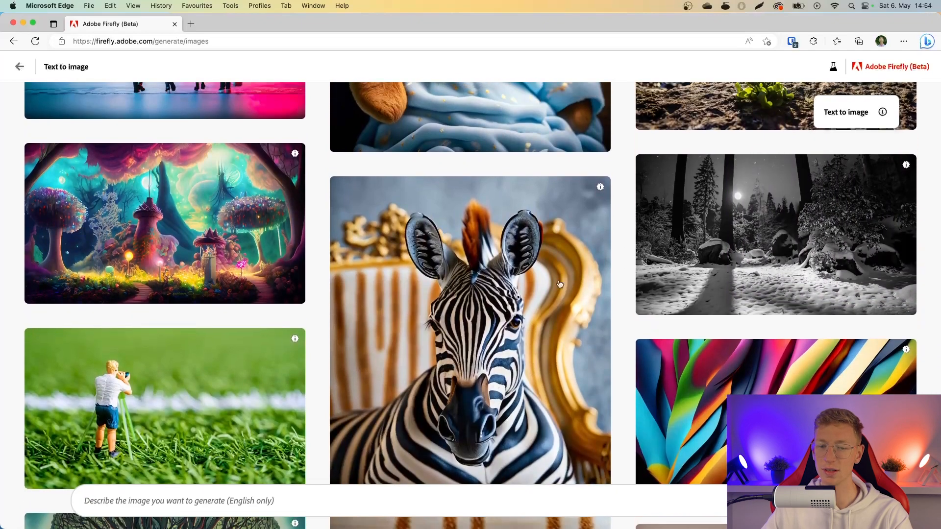
mouse_move(299, 278)
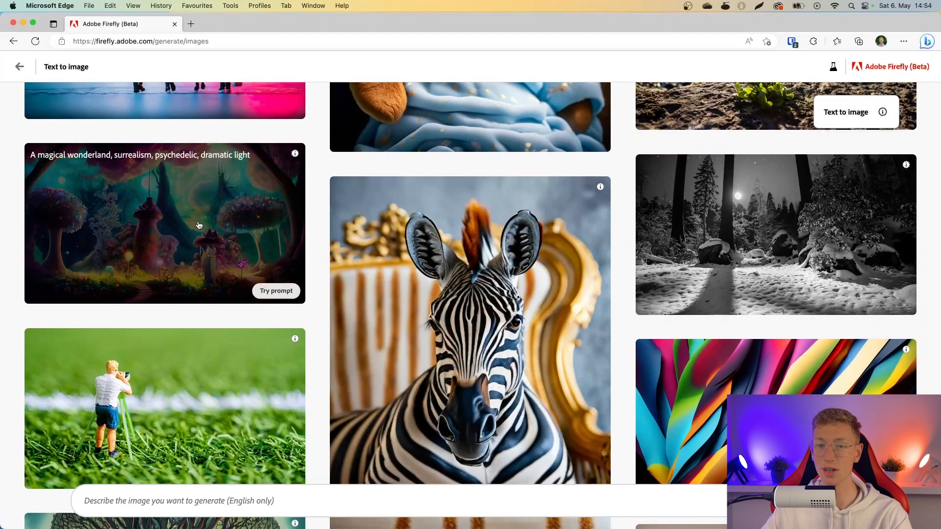
scroll(319, 229, "down", 2)
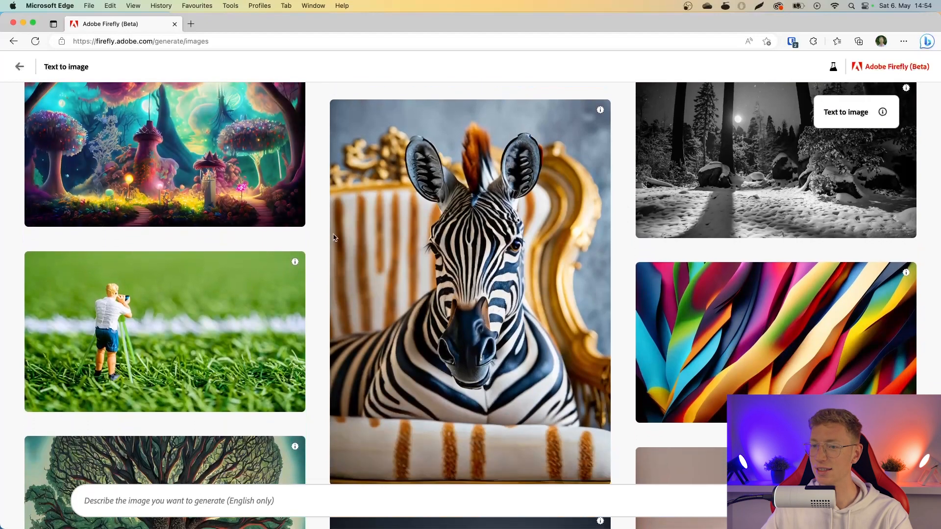
mouse_move(387, 244)
scroll(318, 255, "down", 7)
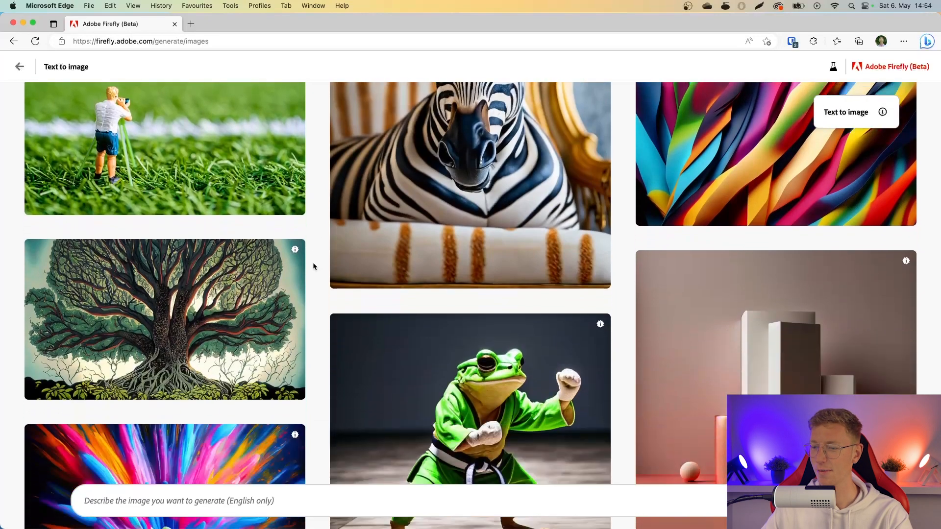
scroll(313, 264, "down", 2)
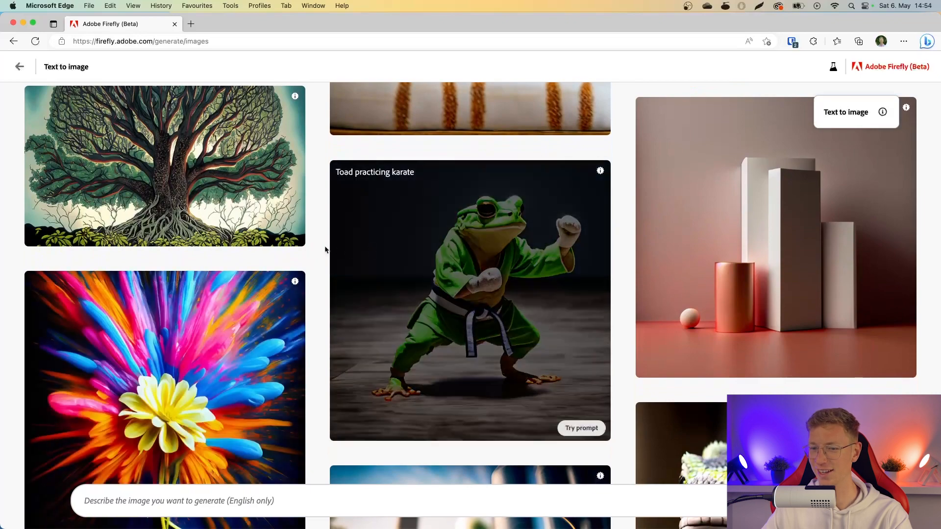
scroll(310, 251, "down", 10)
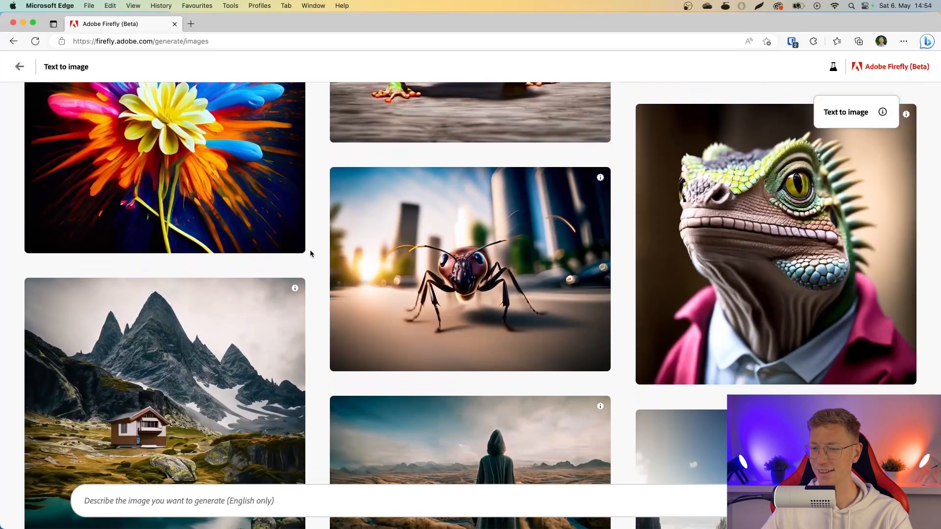
scroll(310, 253, "down", 5)
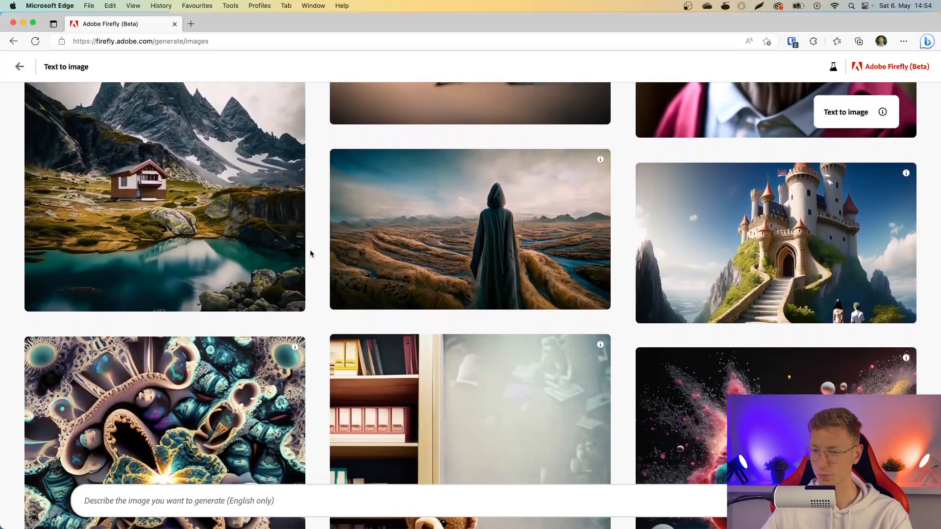
scroll(319, 216, "down", 5)
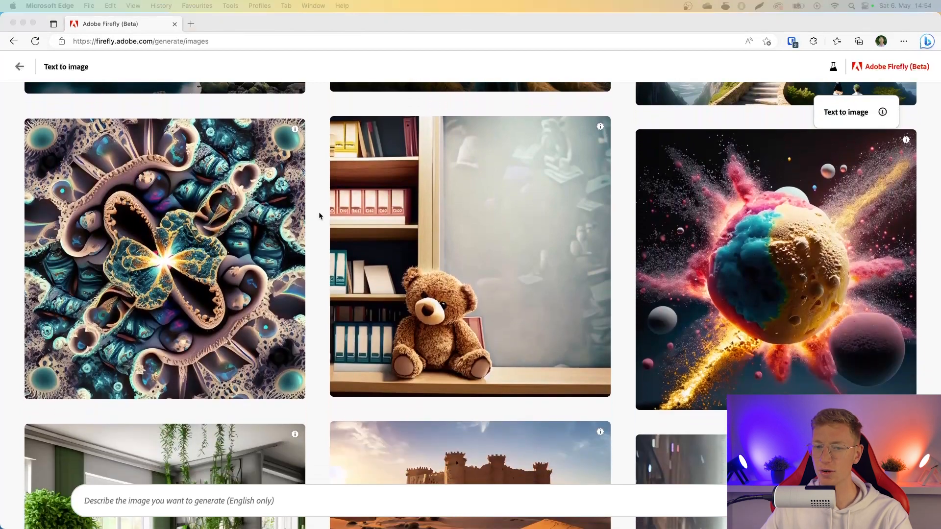
scroll(319, 216, "down", 5)
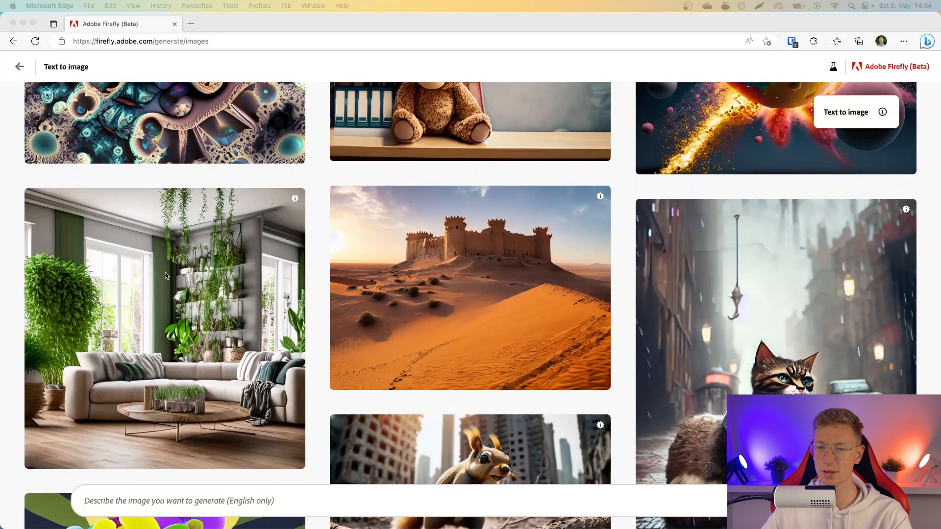
left_click(226, 279)
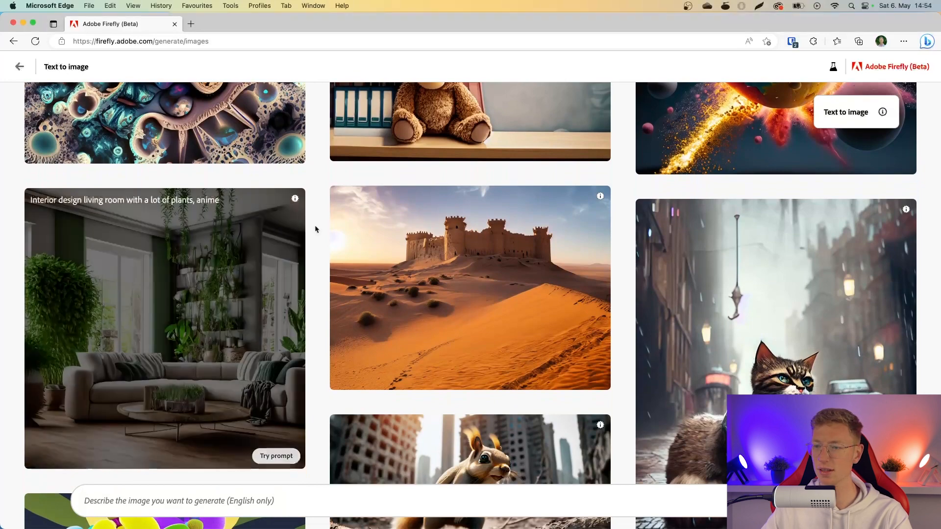
scroll(317, 226, "down", 2)
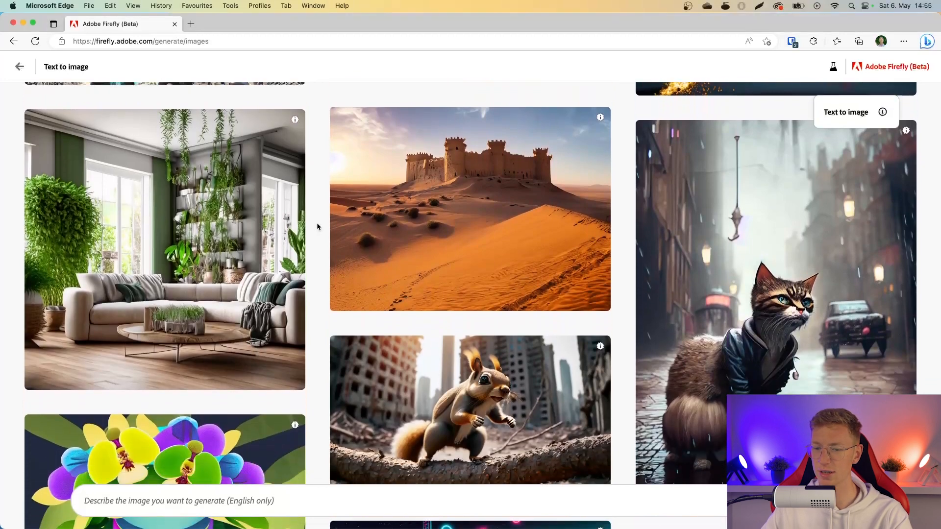
- Generate images from the prompt "boy stands in nature watching to the sky other planets at night"
left_click(209, 501)
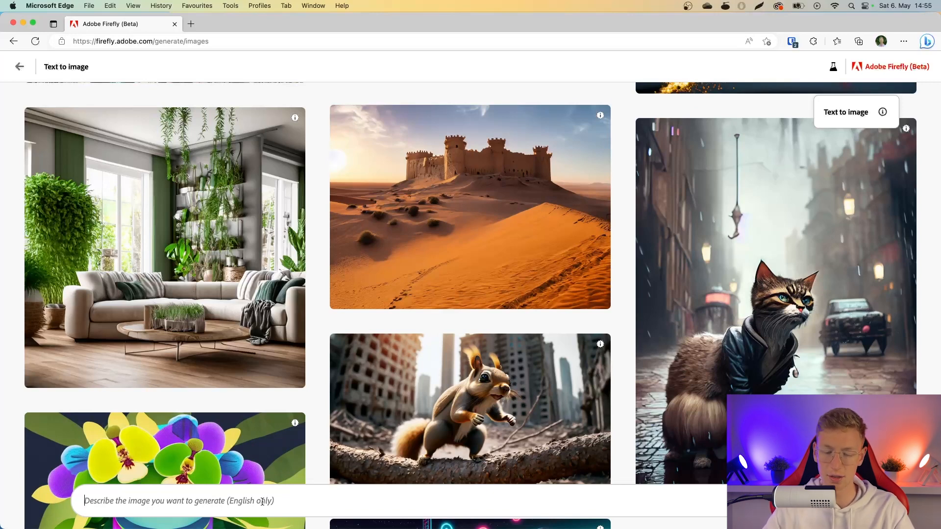
type("boy stands")
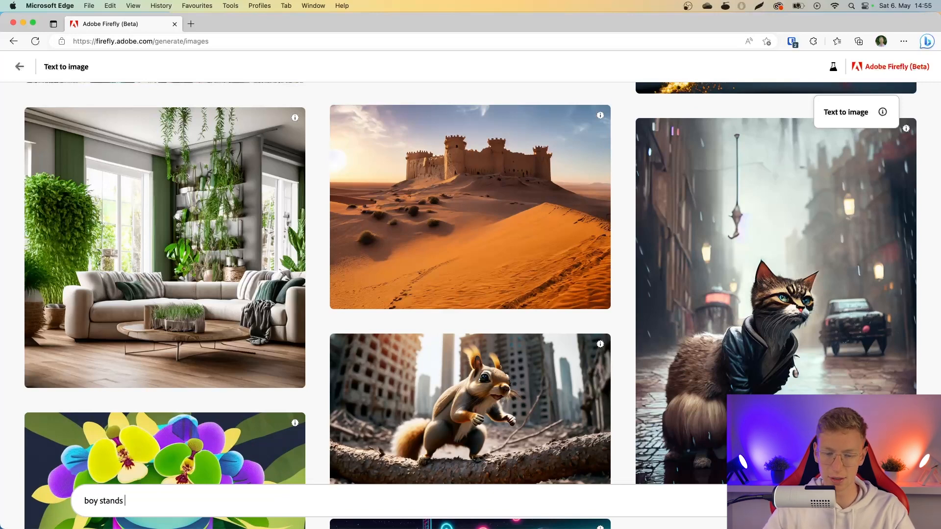
type(" in nature watching in the sky ")
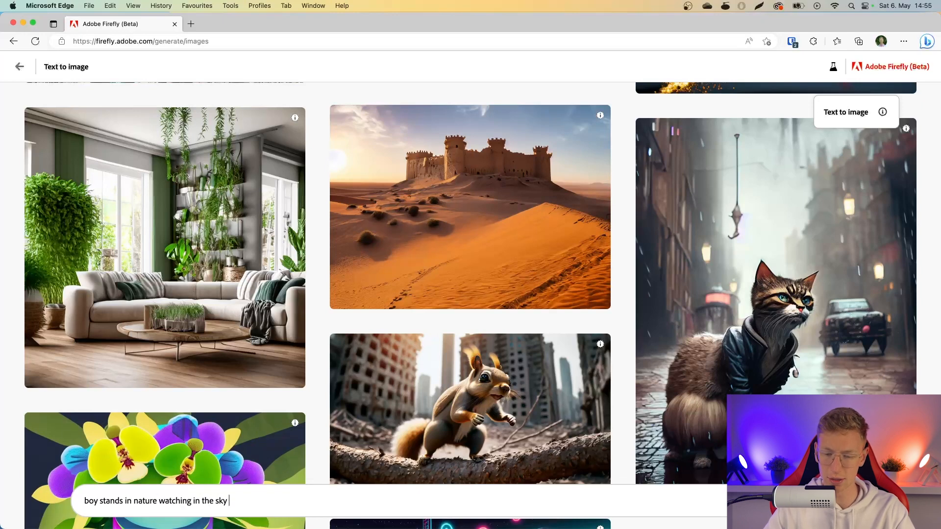
type("other")
double_click(197, 500)
type("the sky other ")
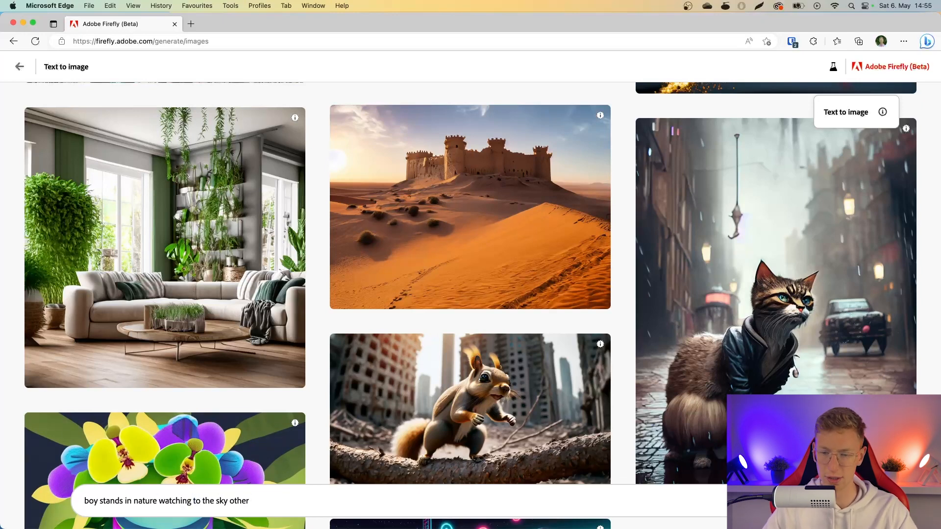
type("planets at ")
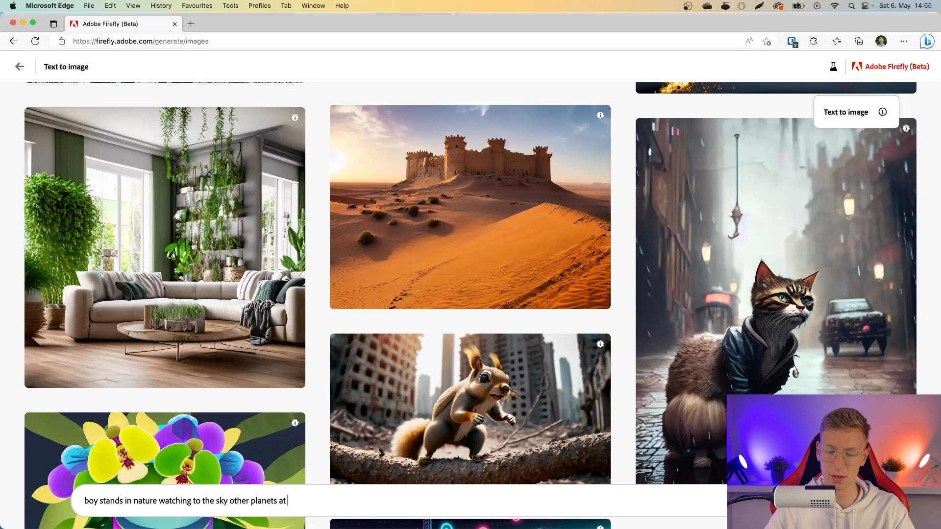
type("night")
key("Return")
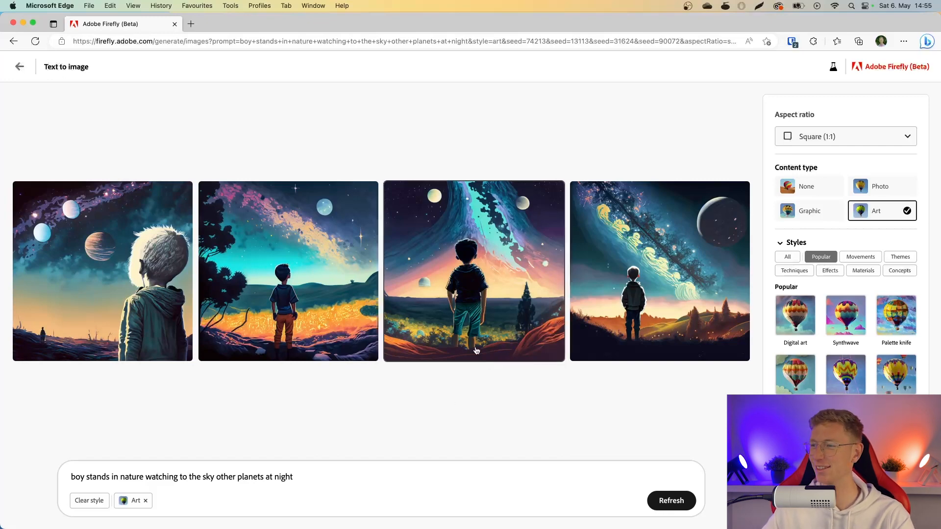
- Set the aspect ratio to Widescreen (16:9) and try the Photo content type before choosing Graphic
left_click(815, 135)
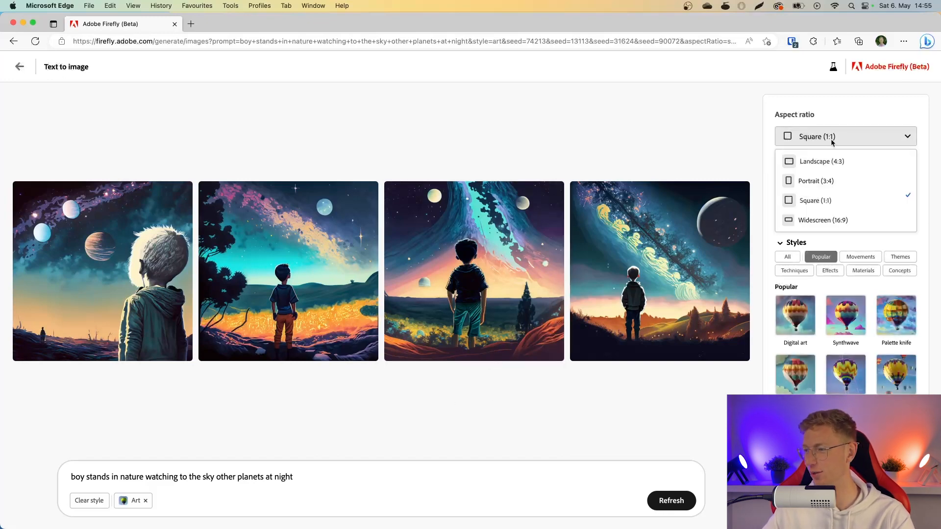
left_click(829, 222)
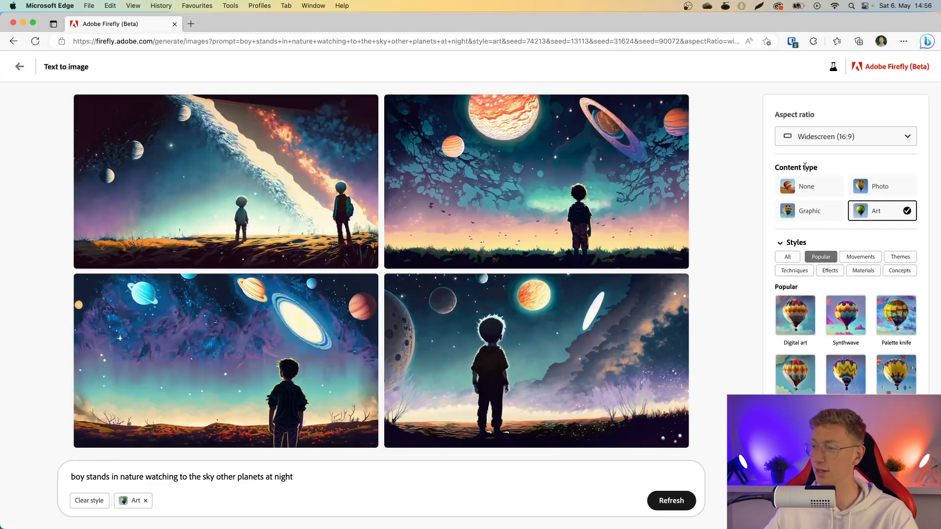
left_click(875, 195)
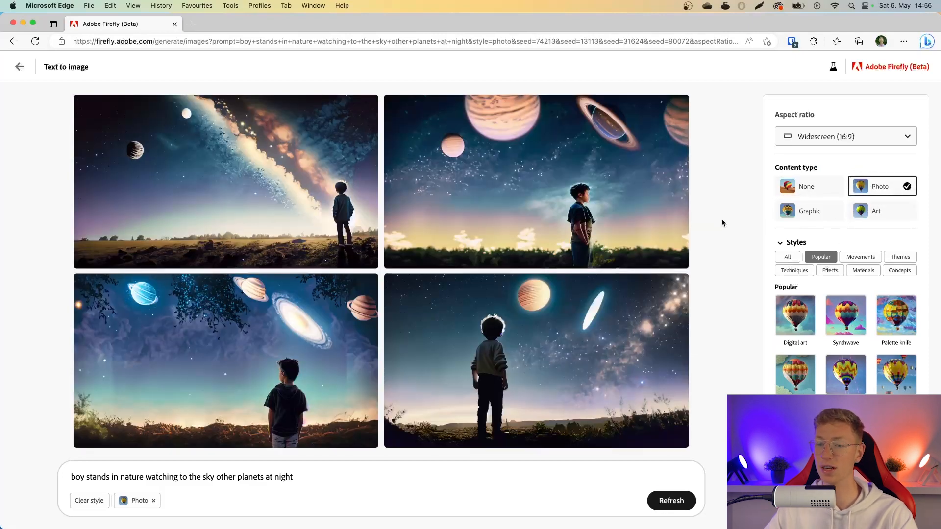
left_click(797, 214)
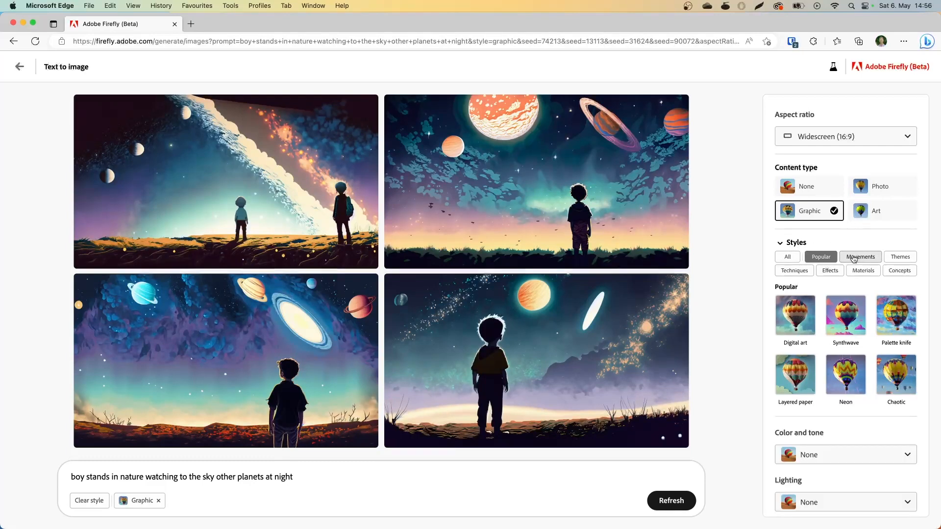
- Add the Cyberpunk style from the Movements category to the prompt
left_click(853, 257)
scroll(851, 392, "down", 2)
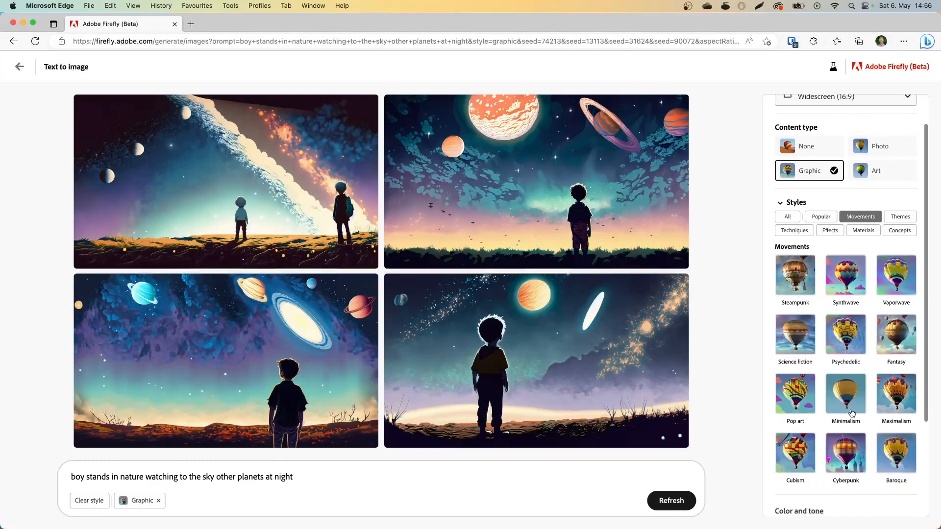
left_click(846, 453)
- Set the color and tone to Cool tone and the lighting to Dramatic lighting, and generate the images with these styles
scroll(832, 340, "down", 3)
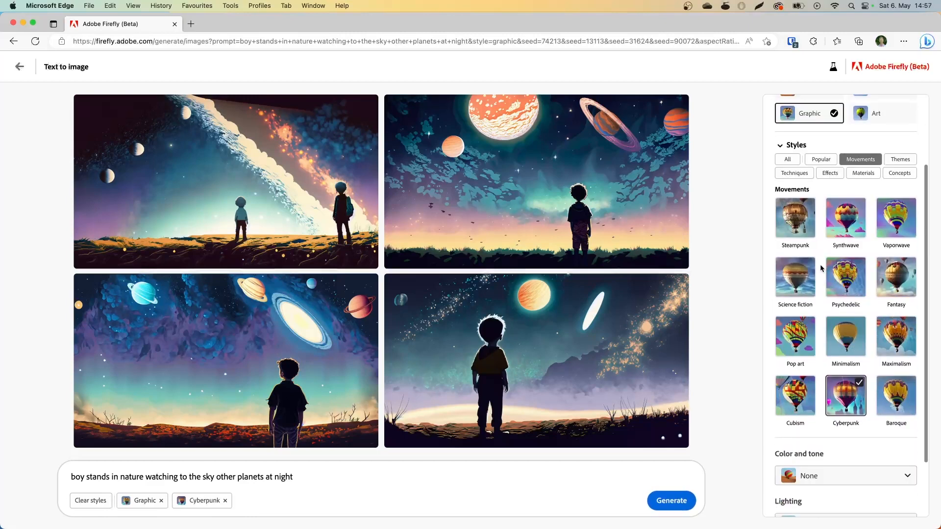
scroll(822, 268, "down", 4)
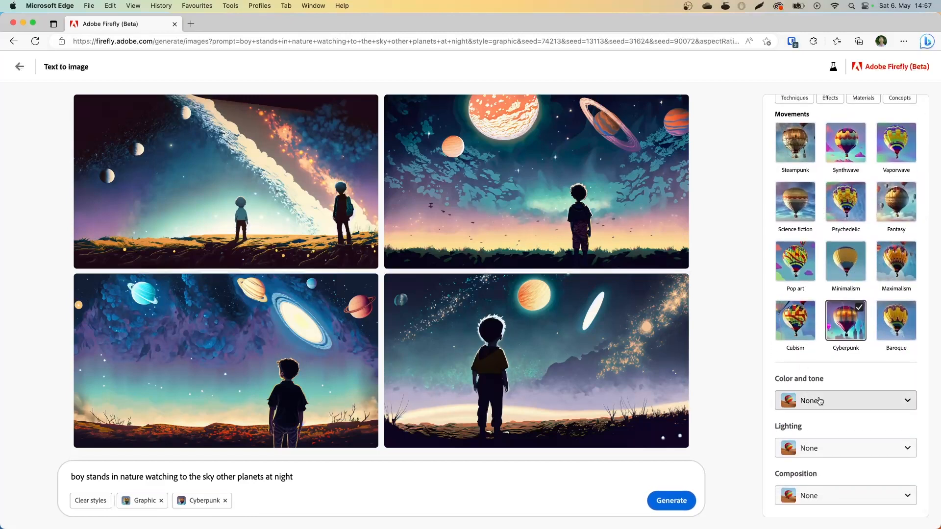
left_click(830, 402)
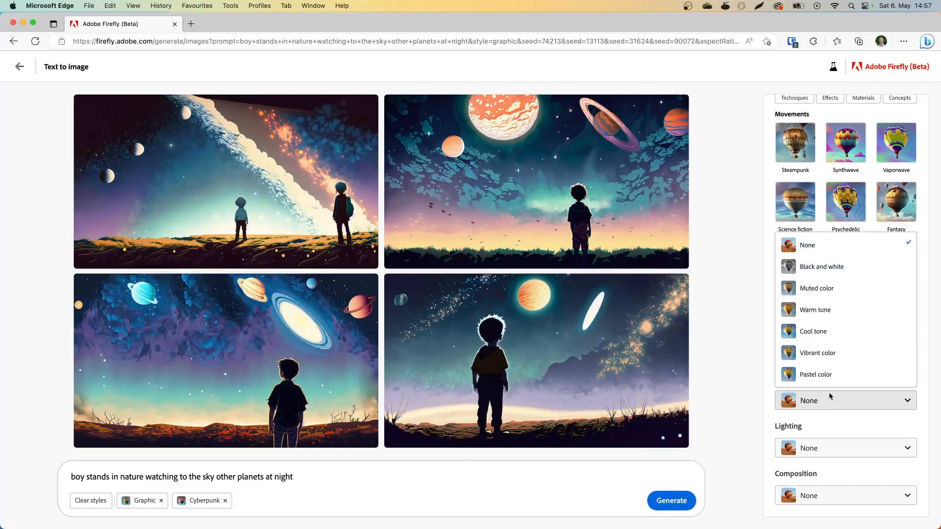
left_click(826, 338)
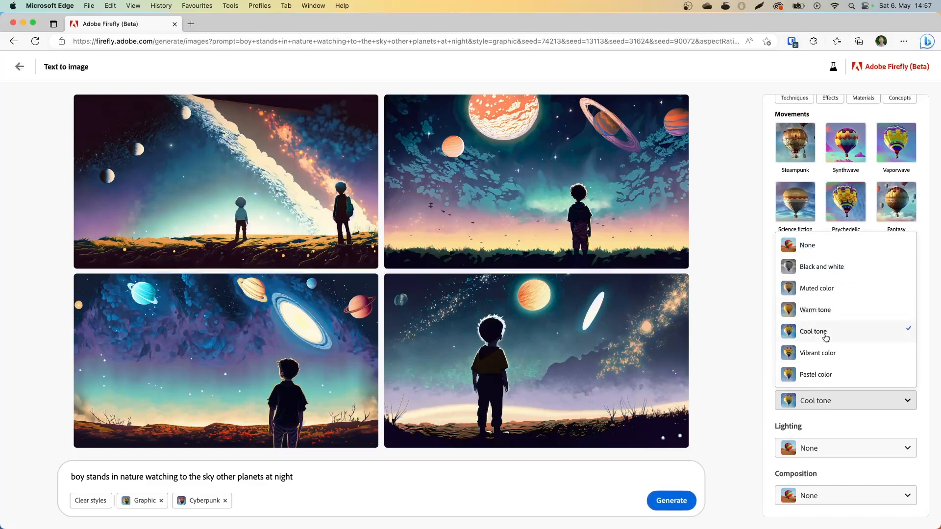
left_click(821, 448)
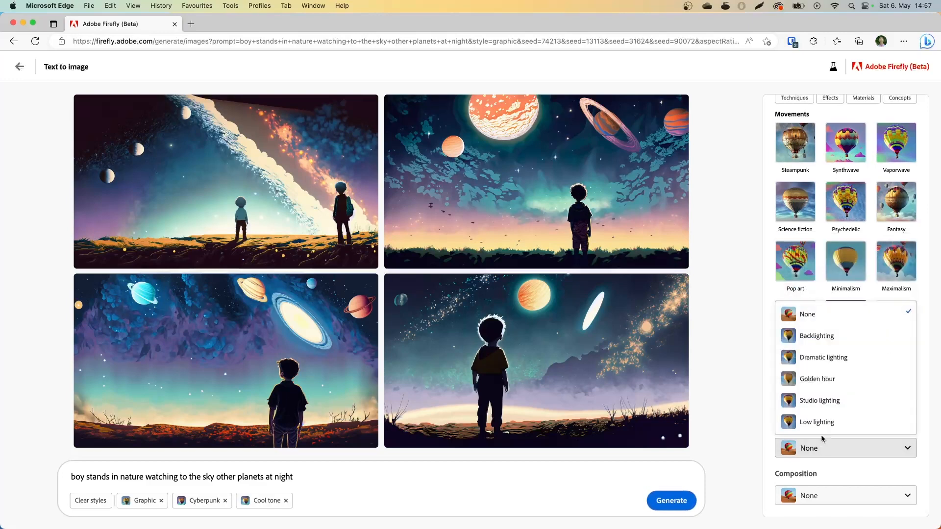
left_click(823, 360)
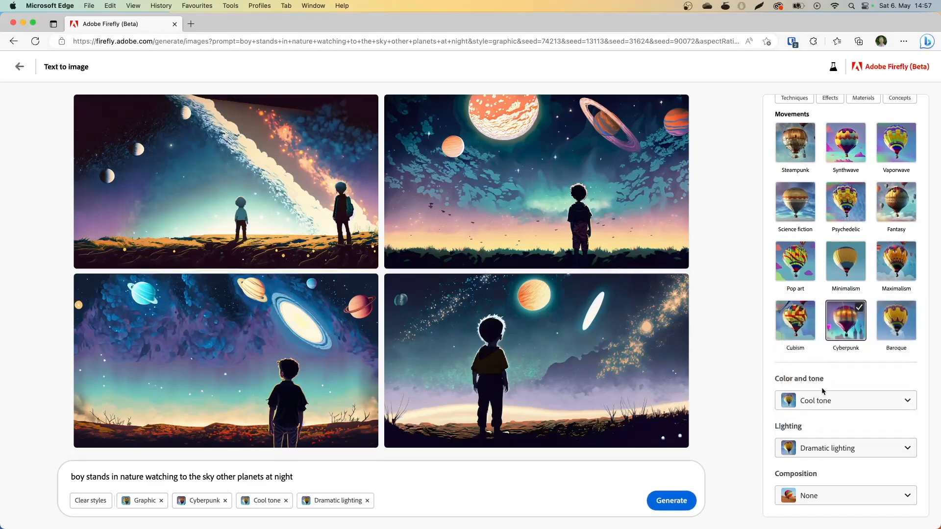
left_click(668, 500)
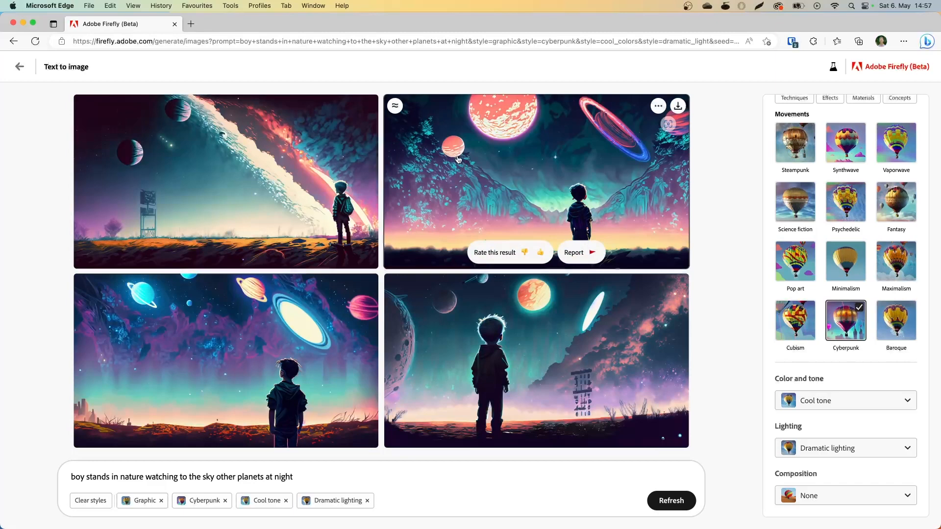
- Generate images similar to the second result, showing the boy beneath a large orange planet and a ringed planet
left_click(396, 107)
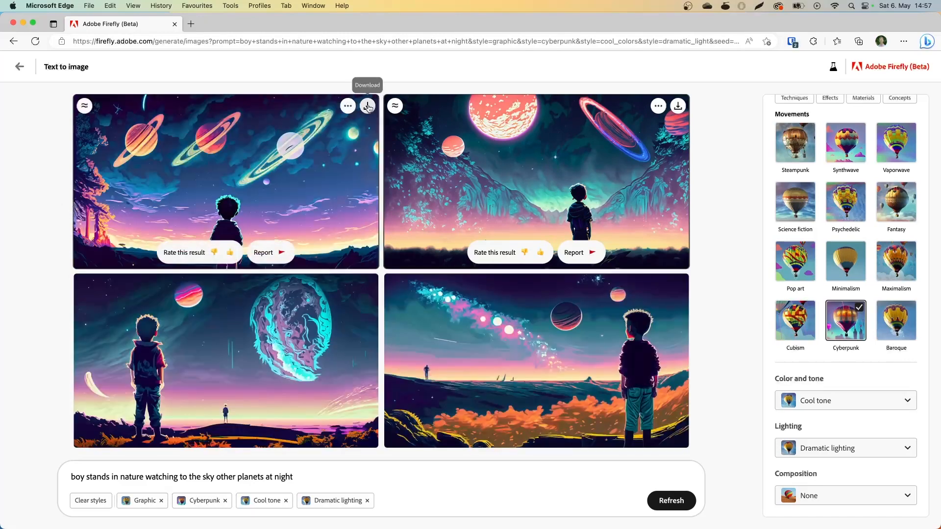
- Download the first result, and generate new images with the composition set to Wide angle
left_click(368, 106)
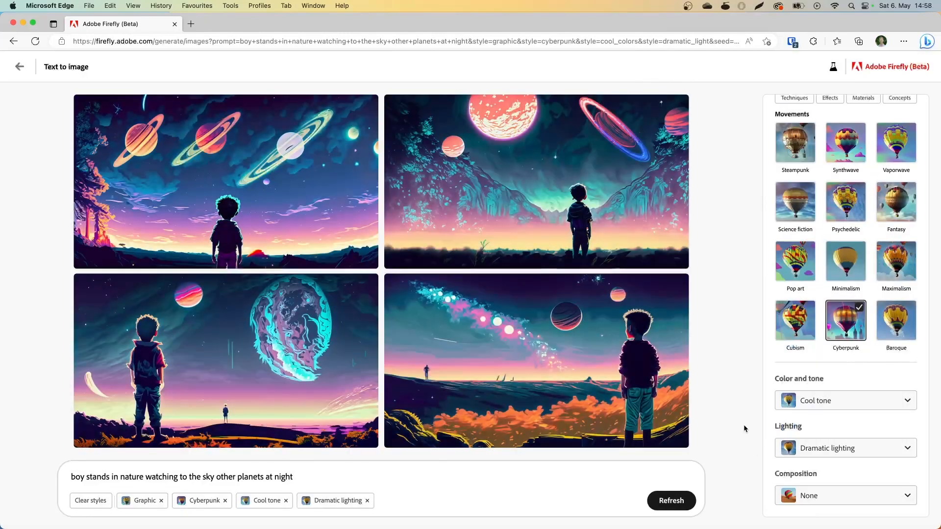
left_click(836, 498)
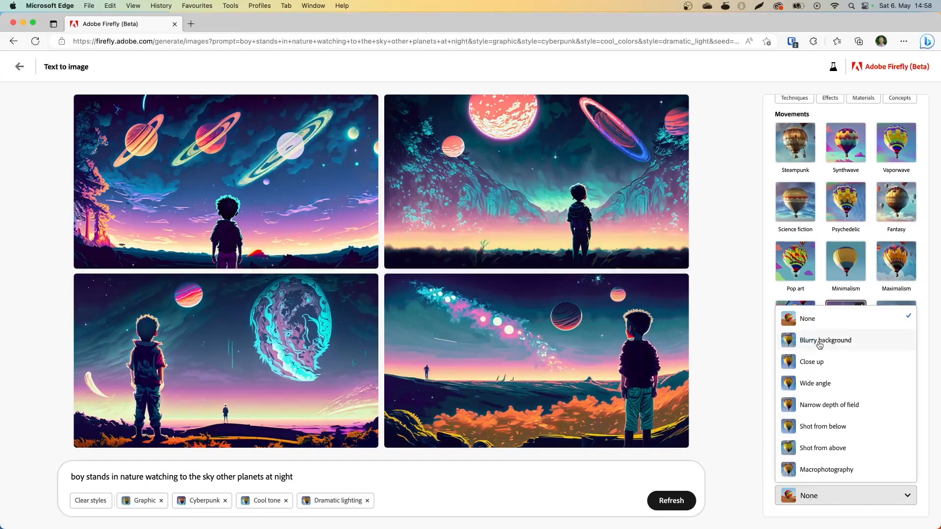
left_click(823, 387)
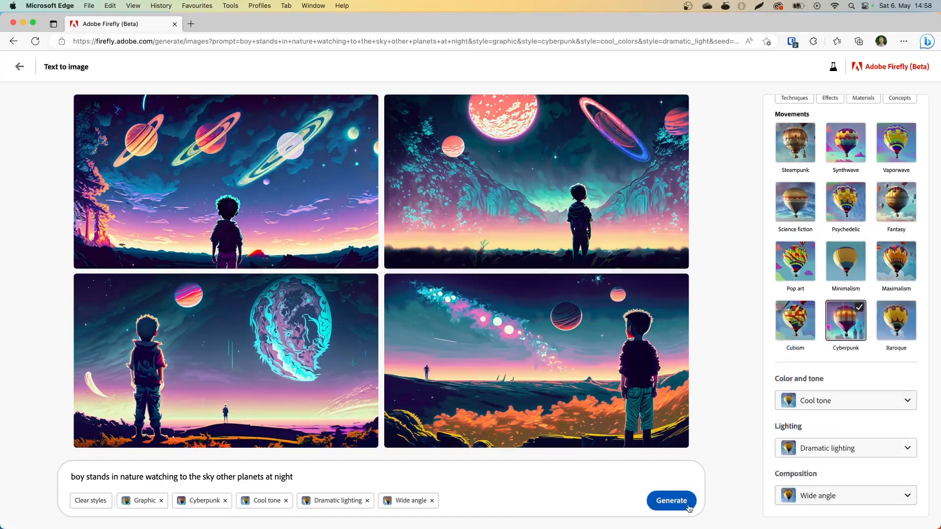
left_click(671, 500)
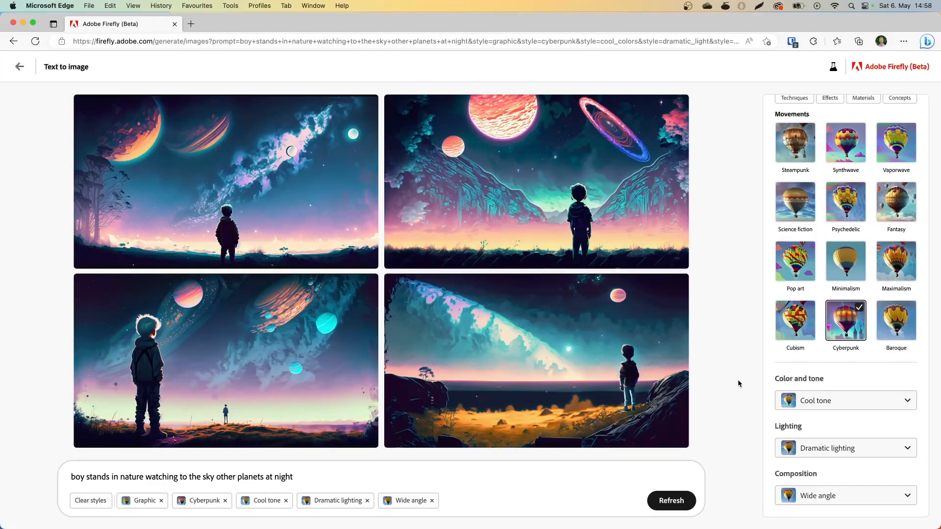
- Return to the Text to image example gallery and try the prompt of the toy astronaut walking on the moon
left_click(18, 71)
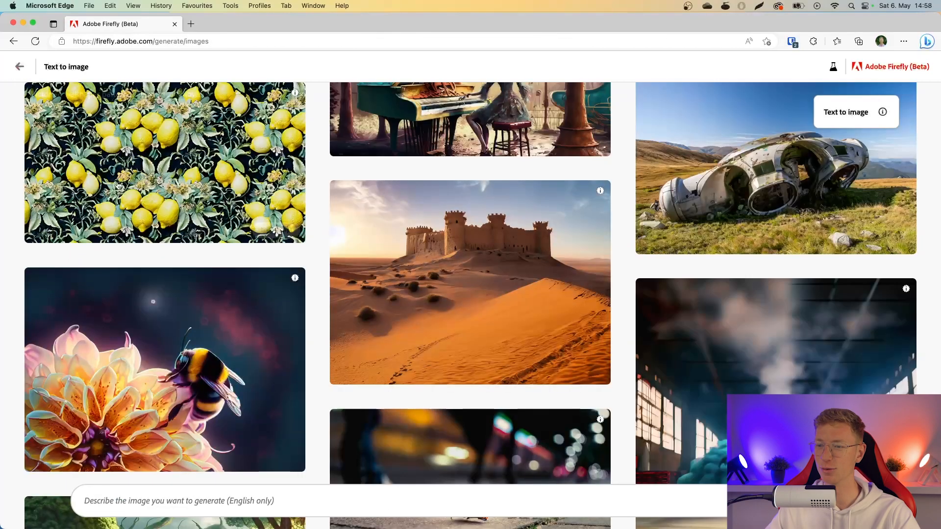
scroll(317, 257, "up", 2)
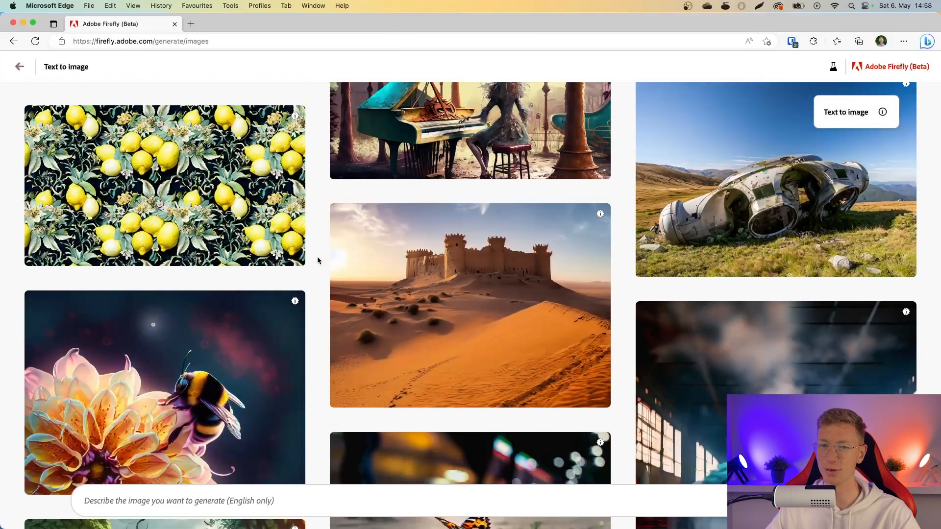
mouse_move(217, 243)
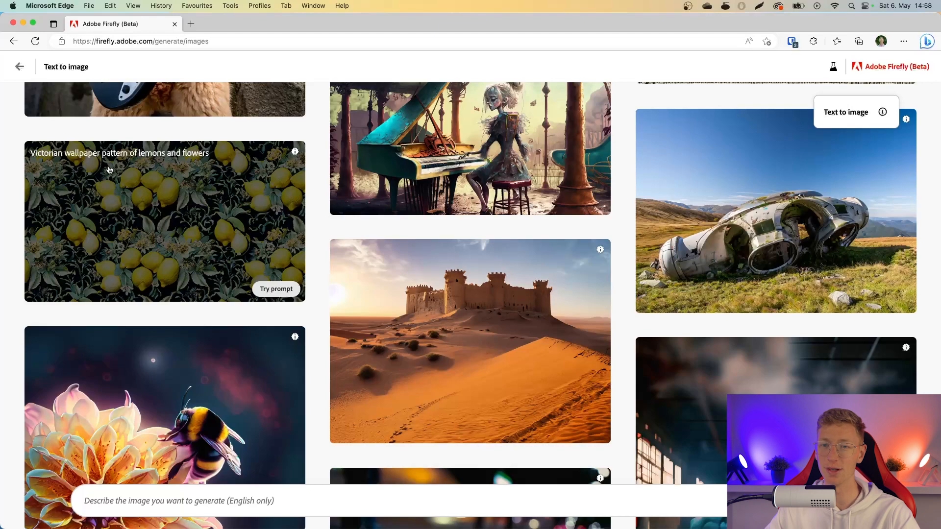
scroll(319, 257, "down", 10)
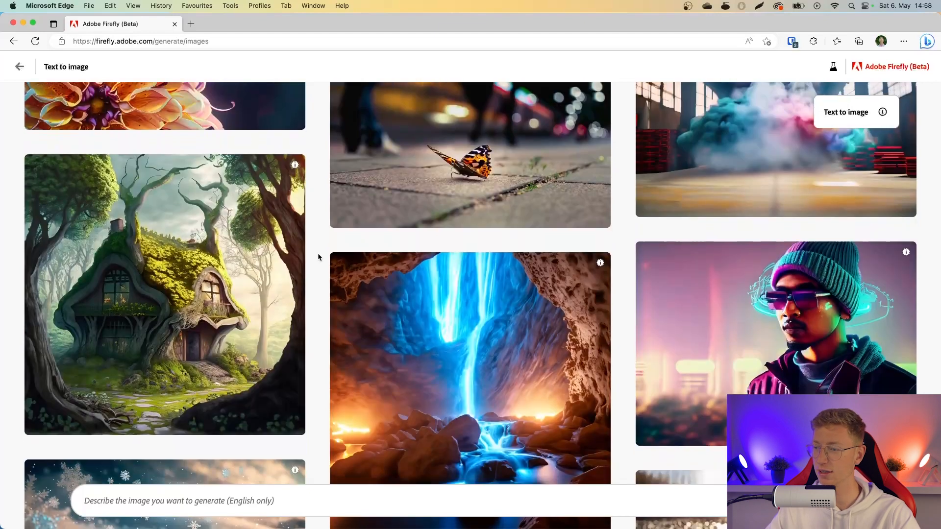
scroll(318, 257, "down", 1)
scroll(318, 256, "up", 5)
scroll(414, 296, "down", 15)
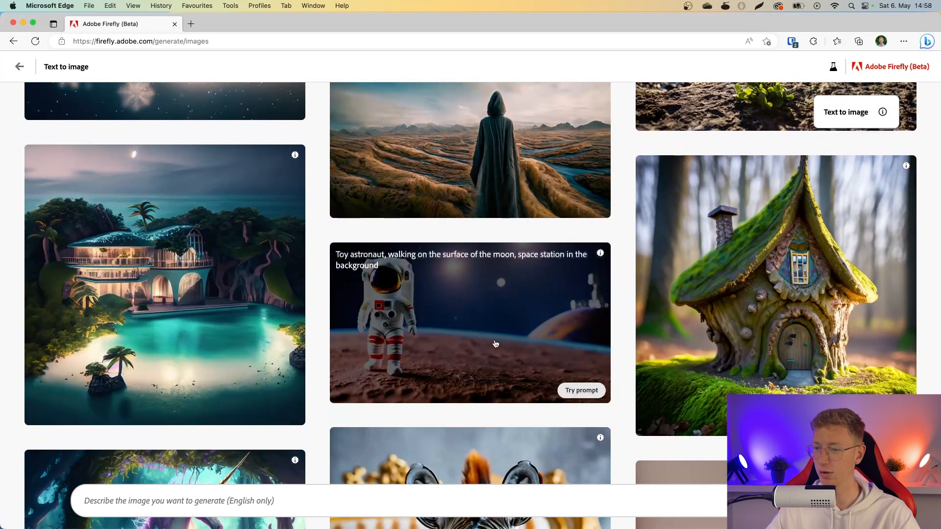
left_click(573, 389)
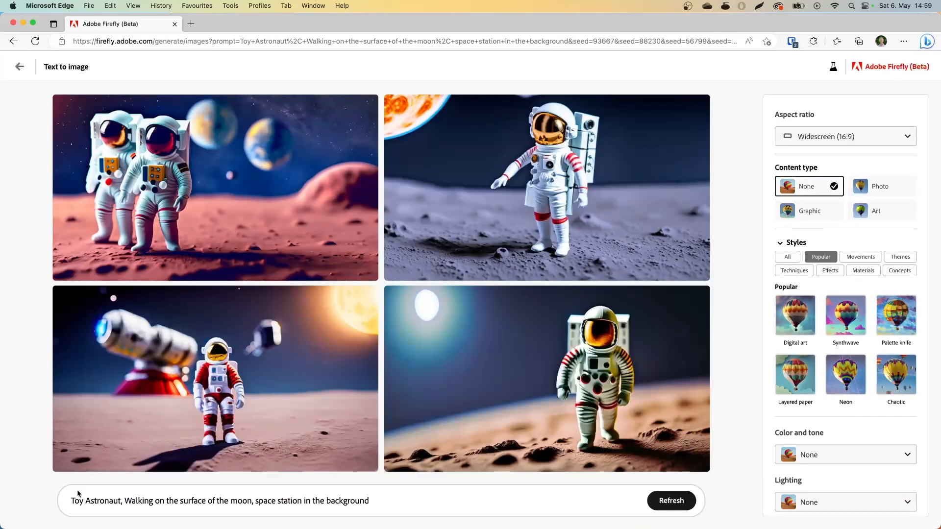
- Remove "Toy" from the start of the astronaut prompt and generate the images with the Photo content type
key("BackSpace")
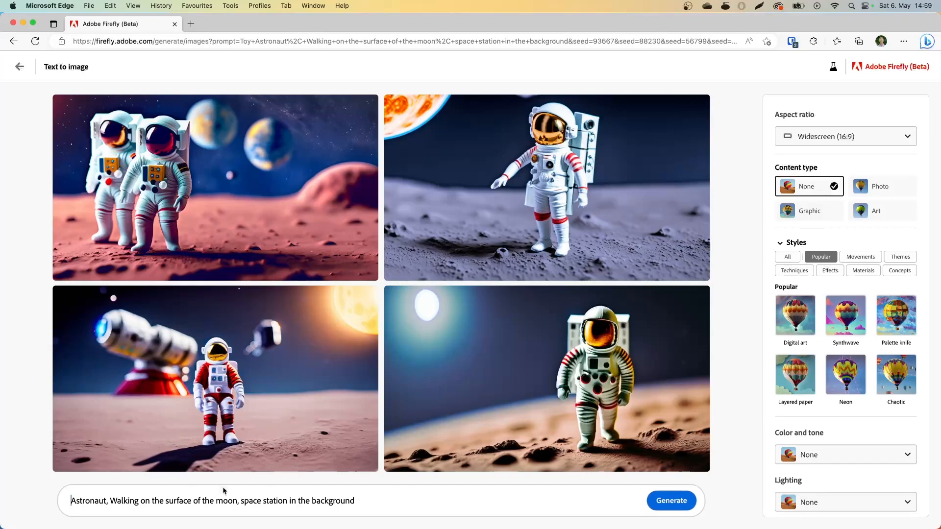
left_click(876, 186)
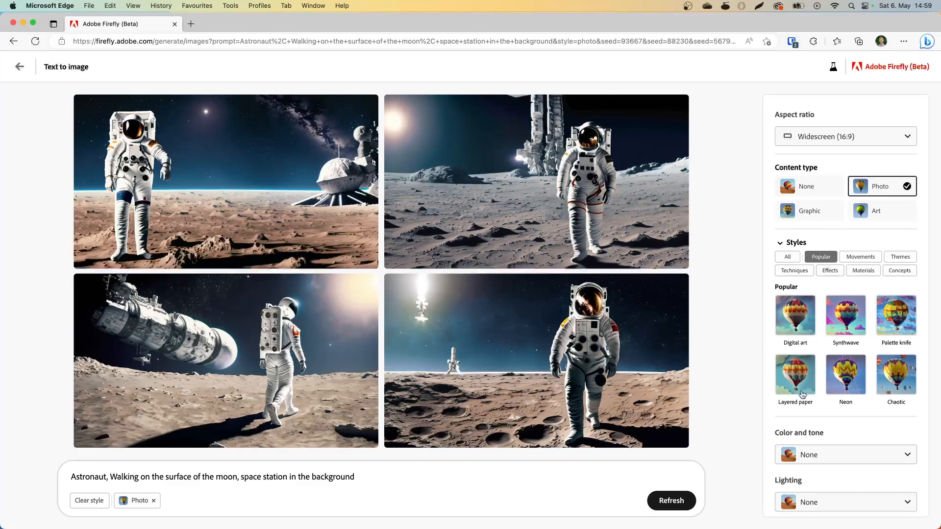
- Add the Steampunk style from the Movements category and generate the astronaut images
left_click(860, 257)
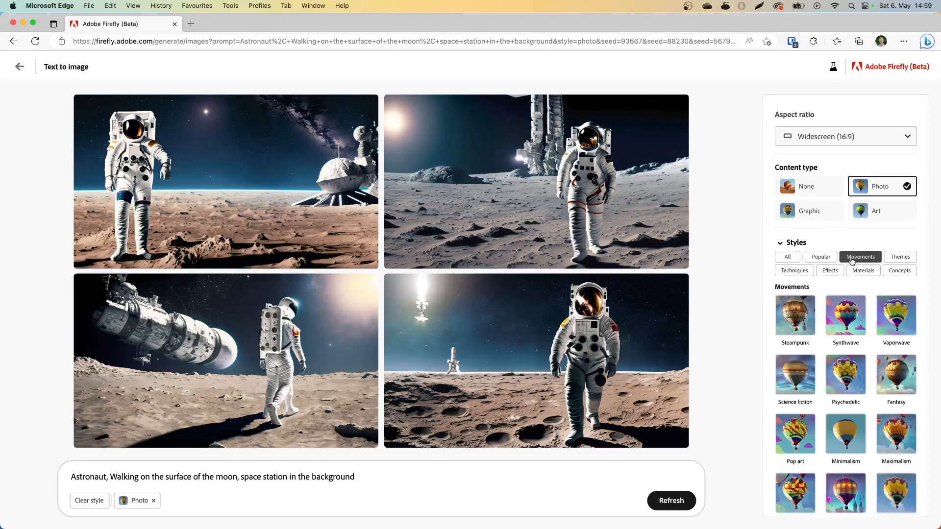
scroll(827, 326, "down", 1)
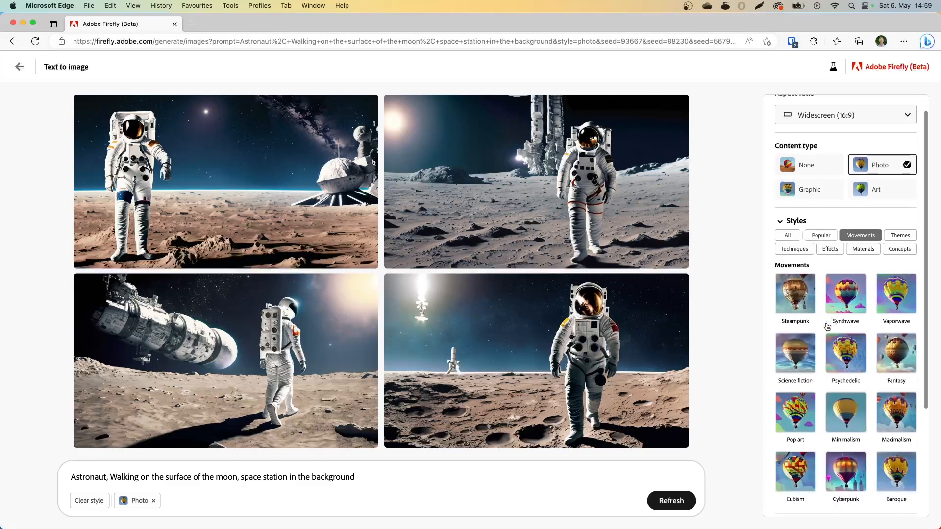
left_click(795, 301)
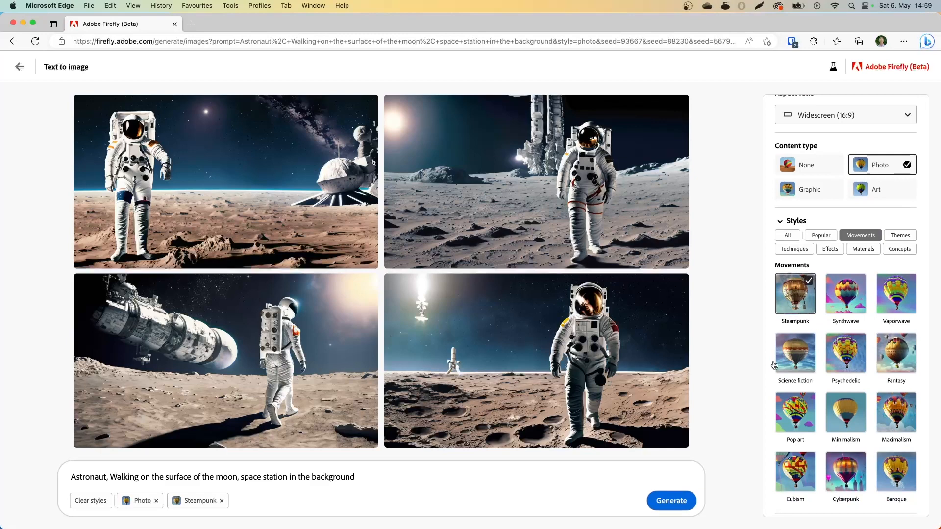
left_click(671, 500)
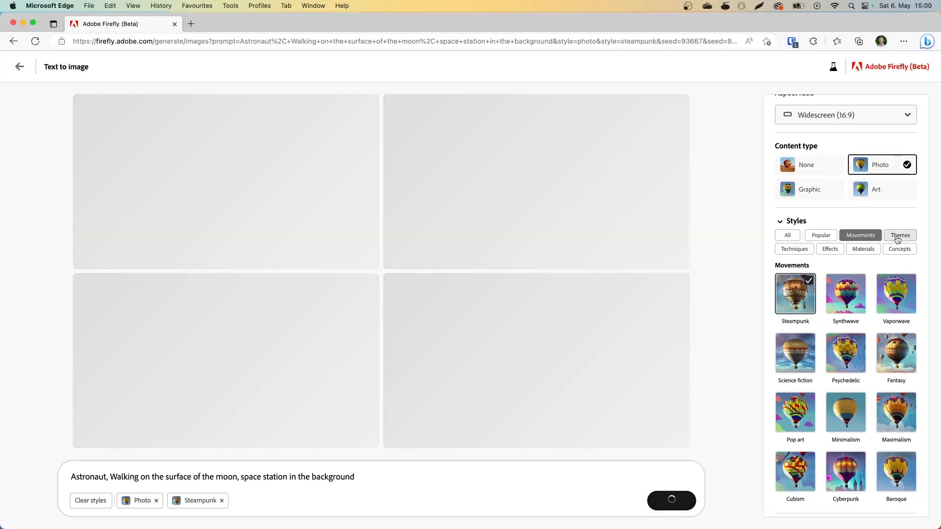
- Generate the astronaut images with the Art content type, and add the Pixel art style from the Themes category
left_click(898, 236)
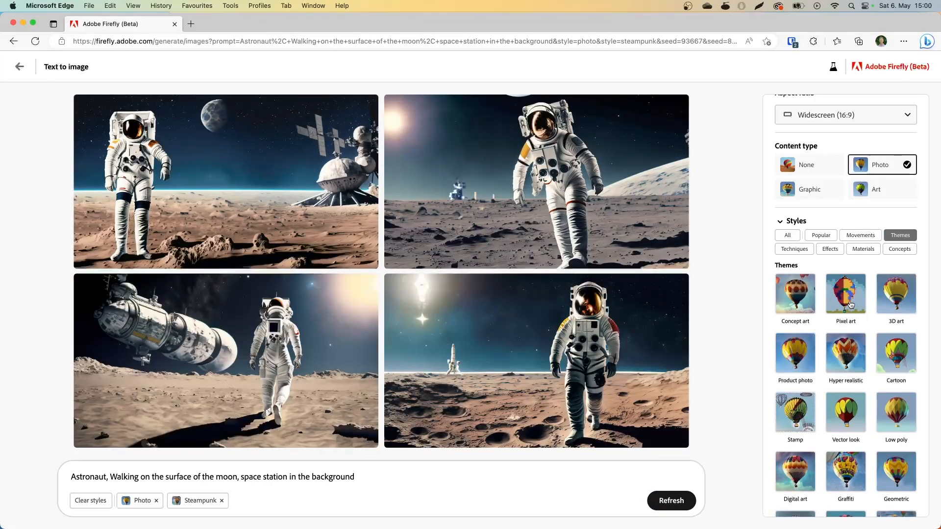
left_click(862, 191)
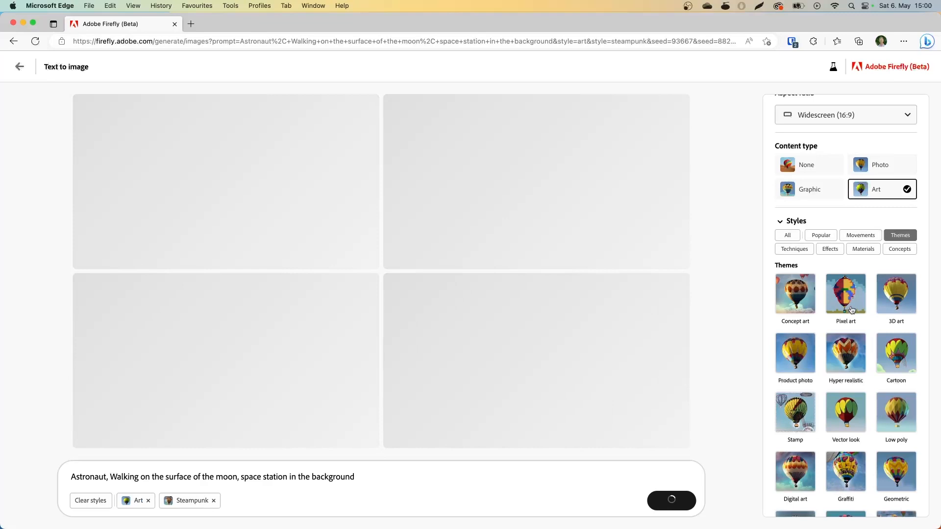
left_click(852, 310)
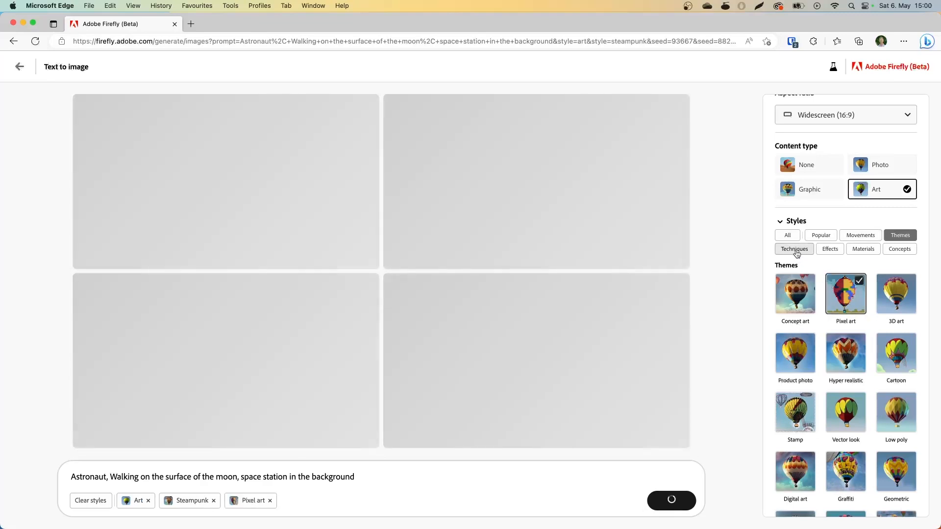
- Examine the styles offered in the Techniques, Effects, Materials and Concepts categories
left_click(795, 249)
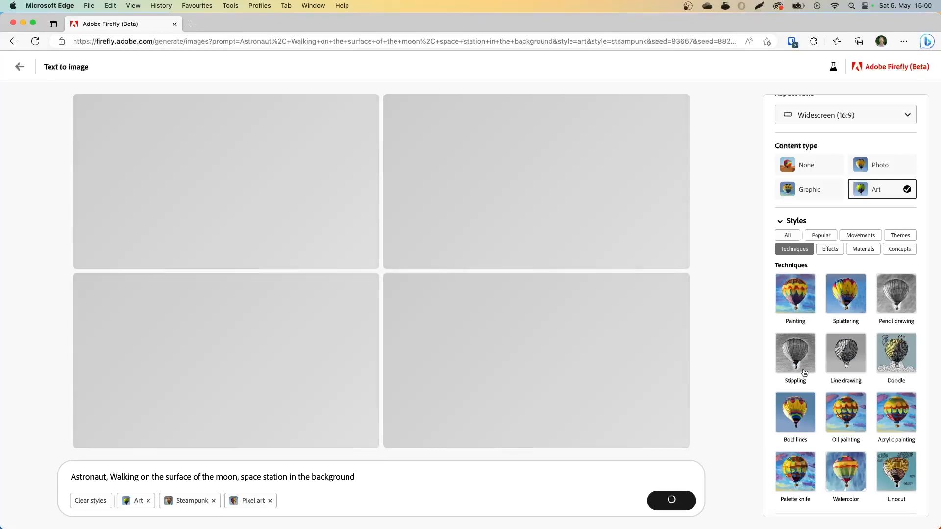
left_click(831, 249)
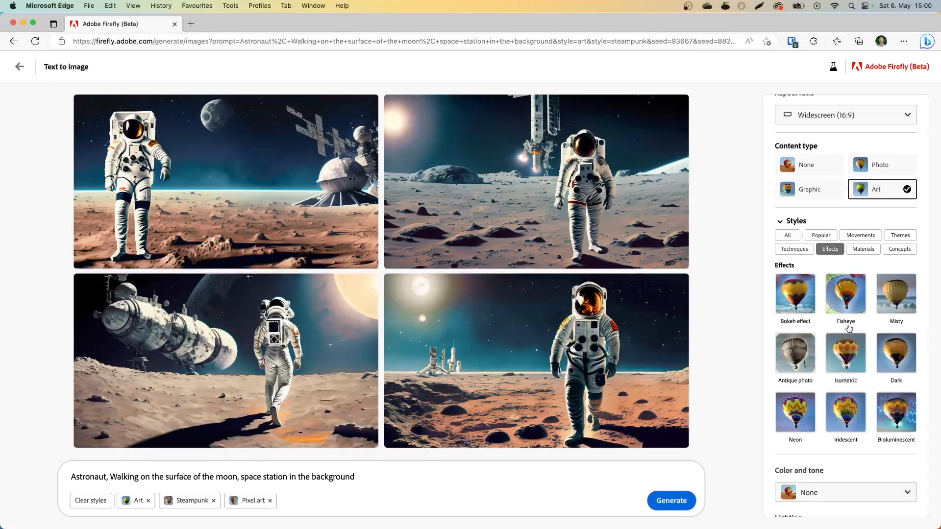
left_click(864, 250)
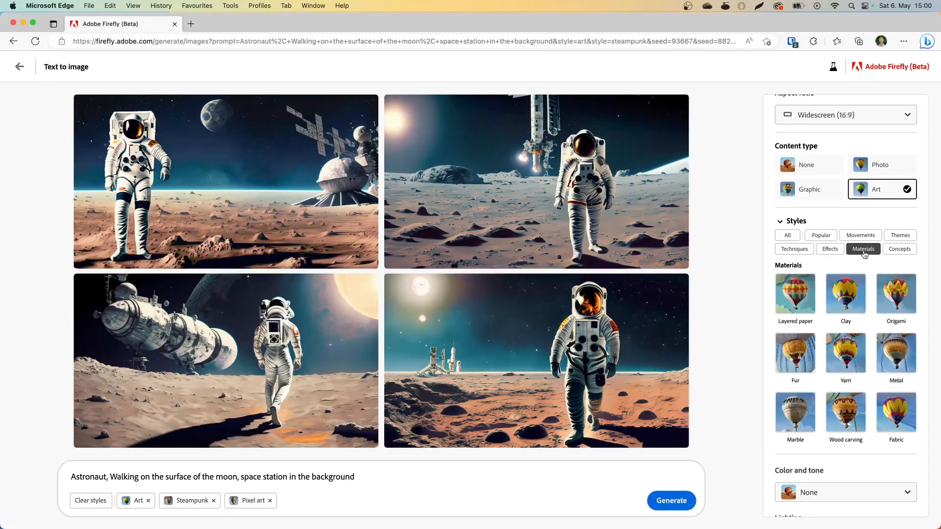
left_click(900, 249)
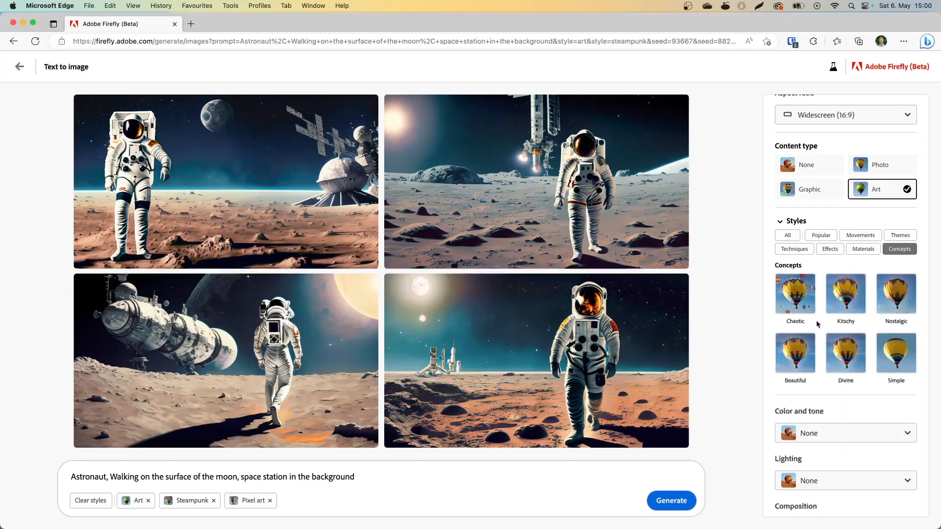
scroll(831, 285, "down", 1)
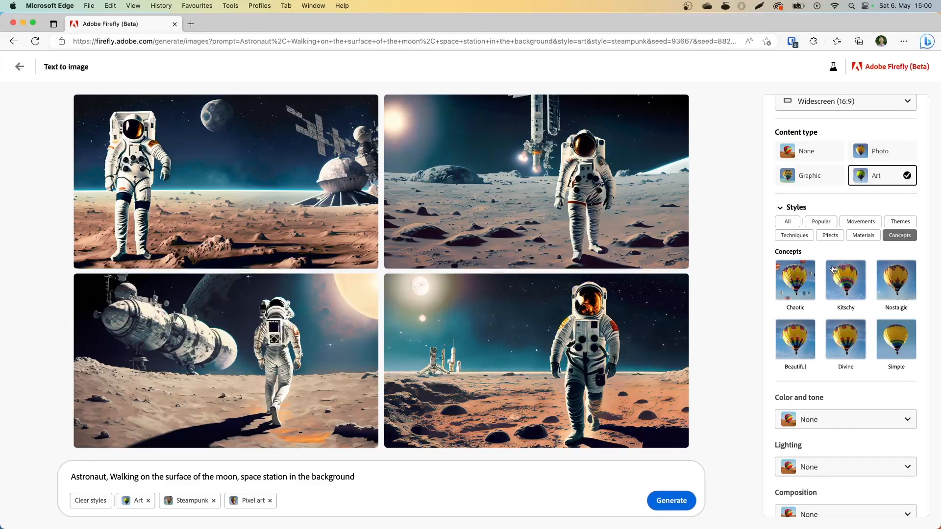
scroll(817, 254, "up", 3)
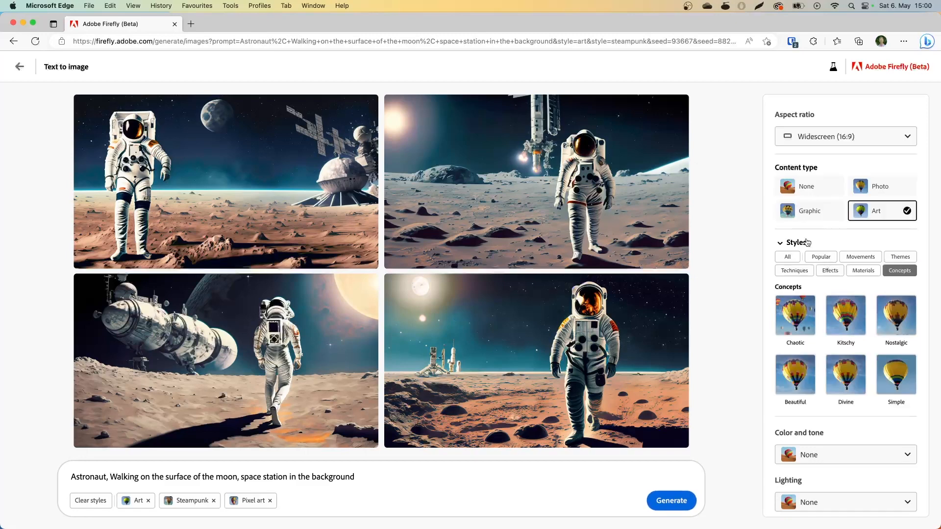
- Leave Text to image for the Firefly home page and open the Text effects generator
left_click(19, 67)
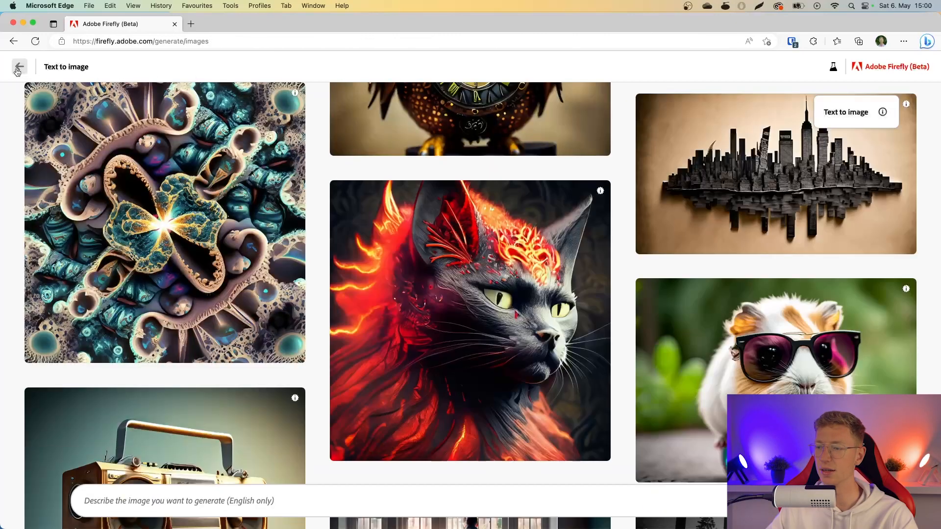
type("painting o")
scroll(363, 236, "down", 1)
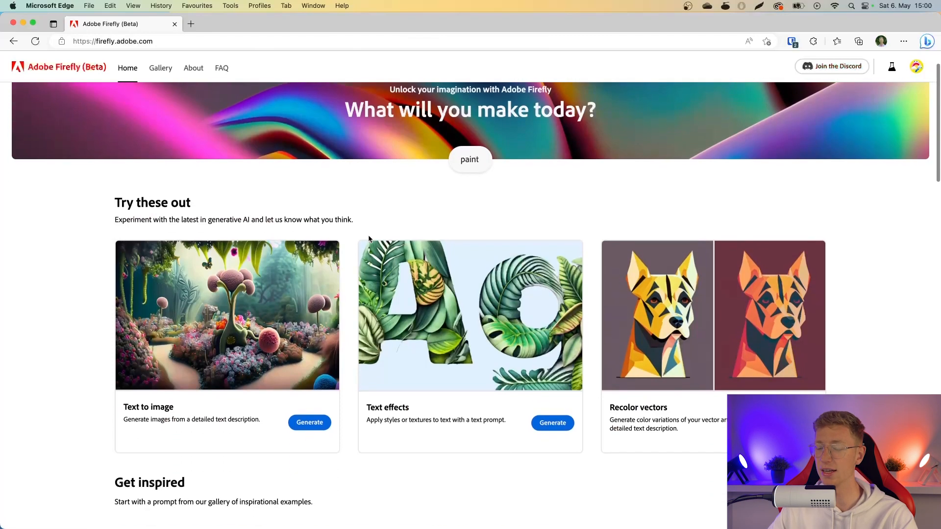
left_click(552, 423)
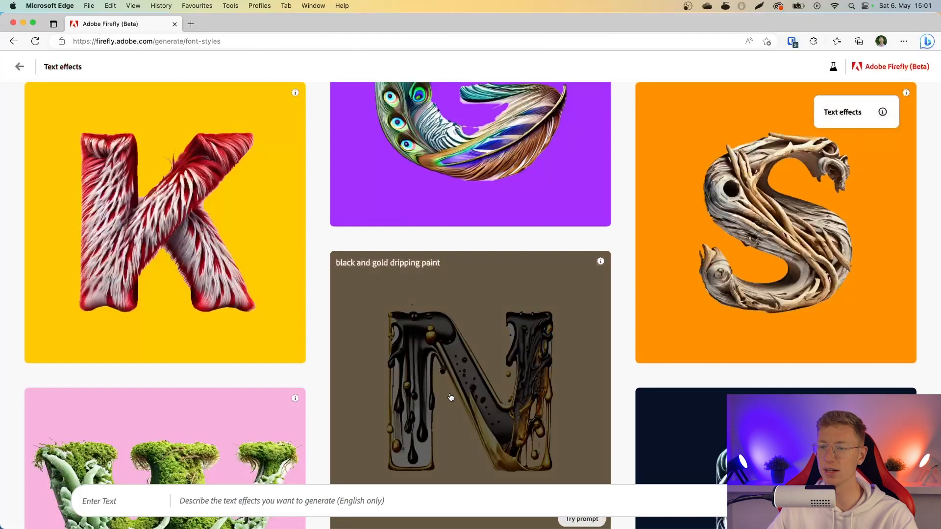
- Look through the Text effects example gallery and the prompts behind the lettering, such as the mossy and popcorn letters
scroll(324, 282, "down", 3)
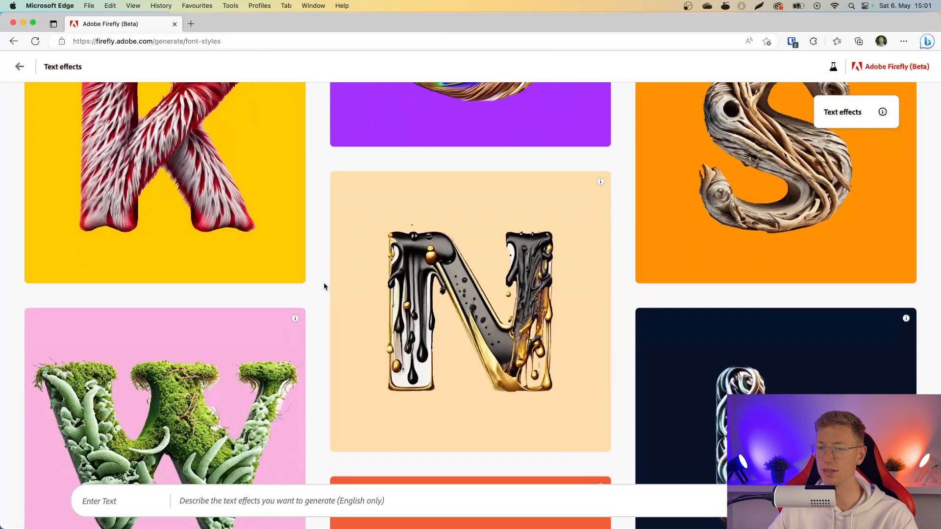
scroll(324, 282, "down", 5)
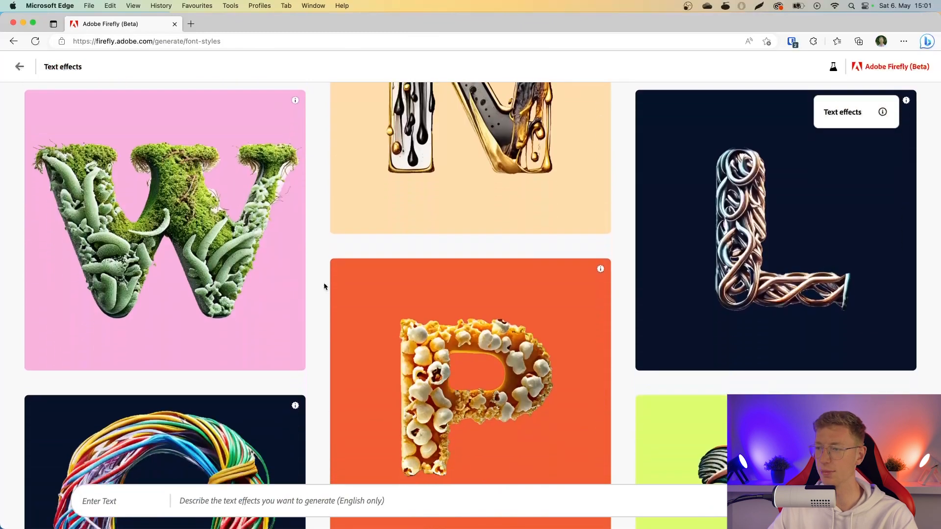
scroll(194, 243, "up", 1)
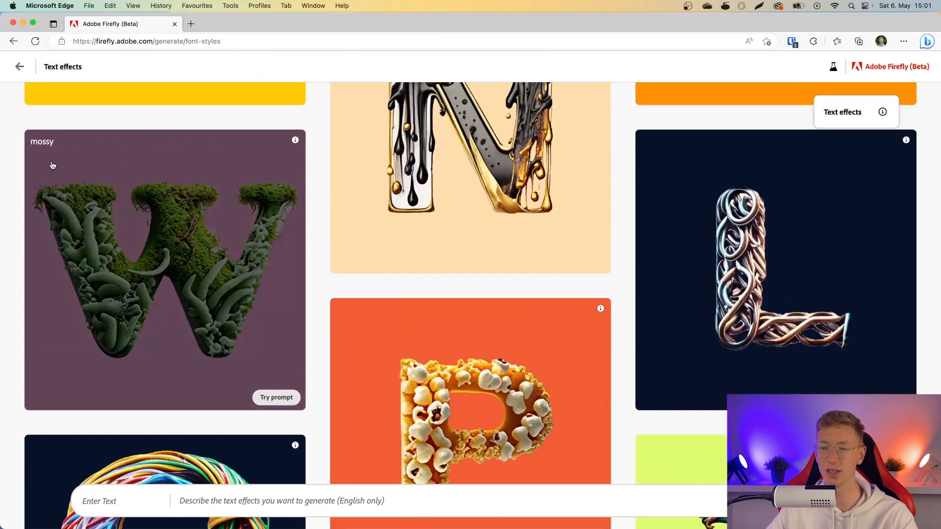
scroll(211, 194, "down", 2)
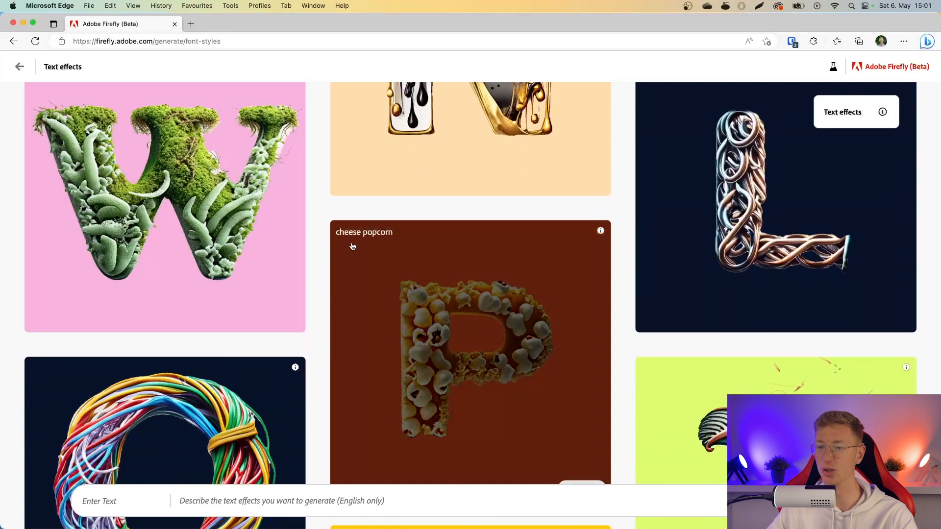
scroll(326, 268, "down", 3)
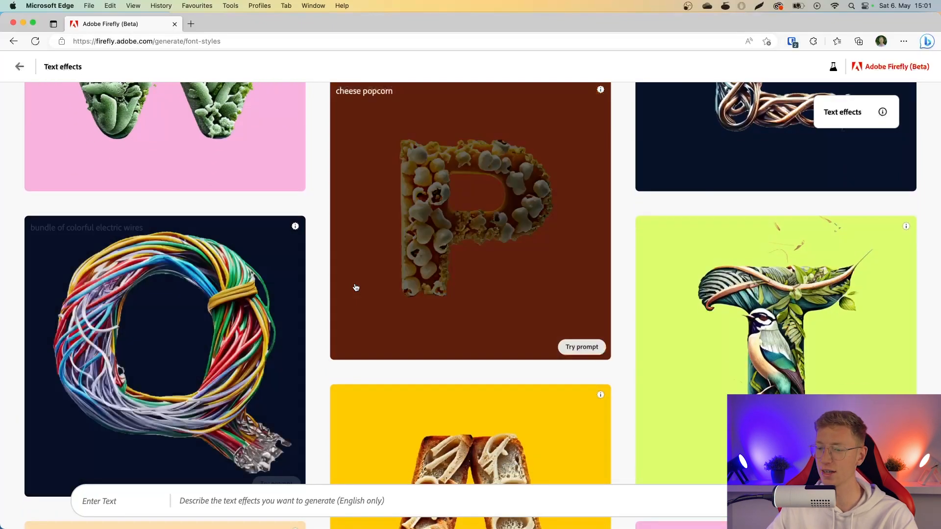
scroll(357, 288, "down", 5)
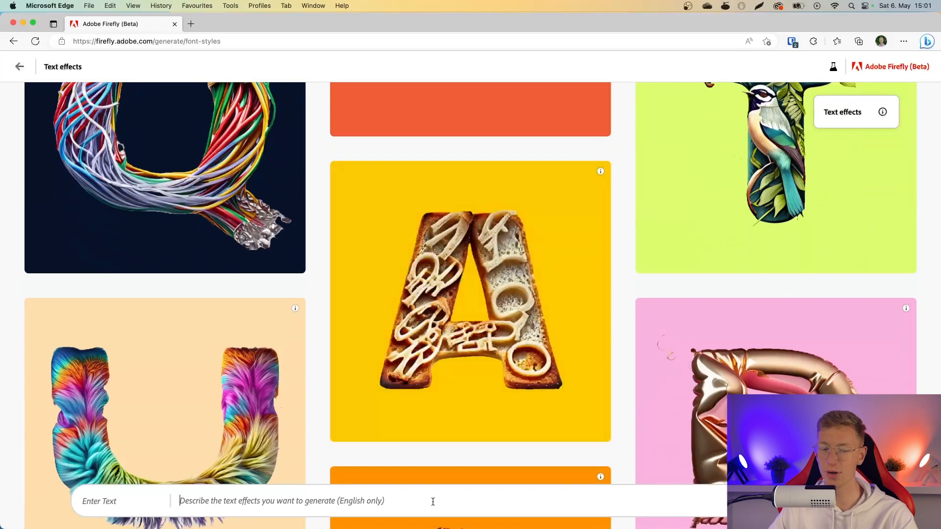
- Enter E as the text and "computer mainborads" as the effect description, and generate the lettering
type("J")
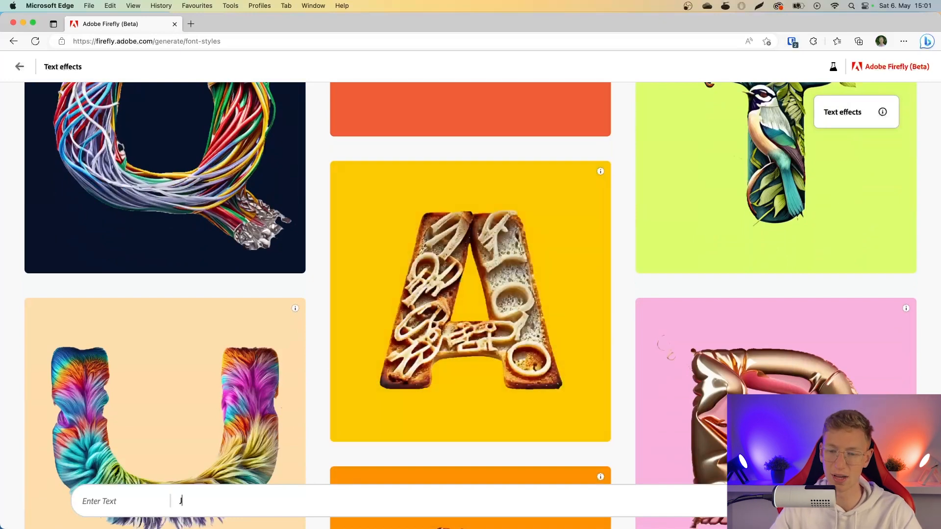
key("BackSpace")
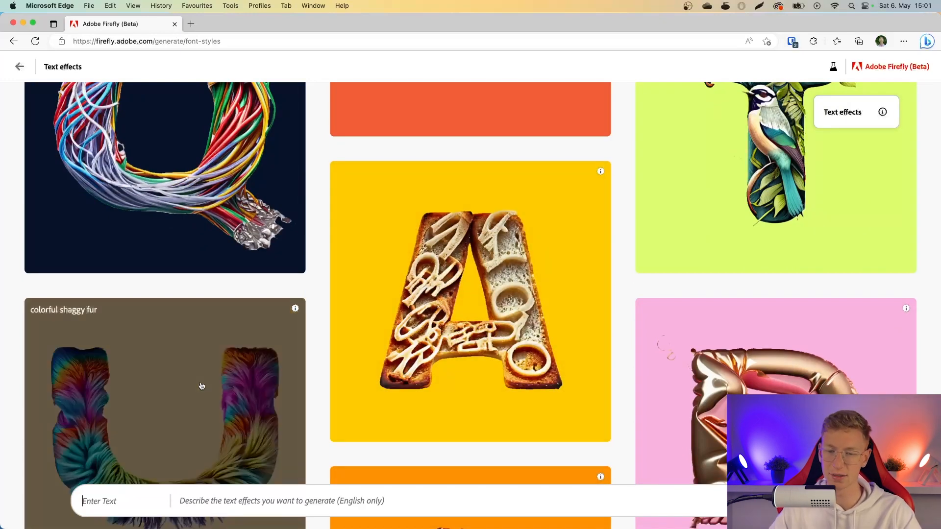
type("E")
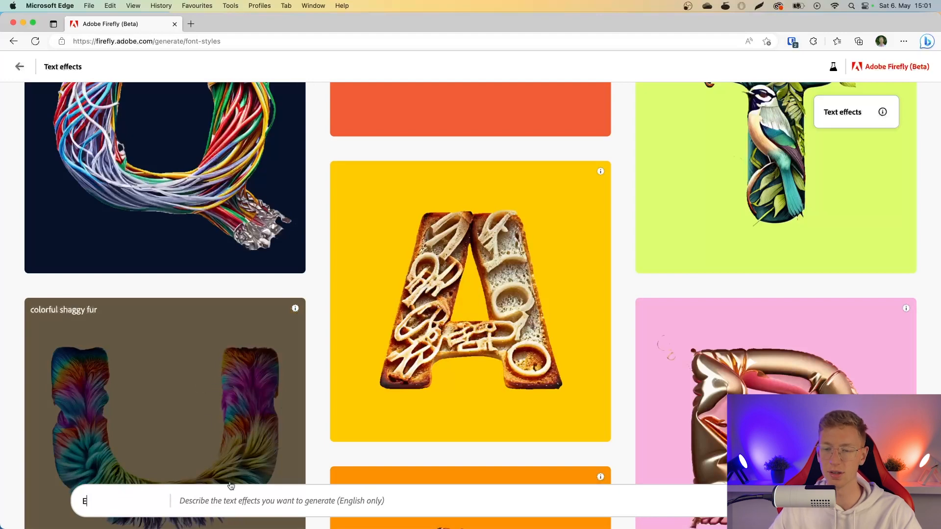
left_click(239, 496)
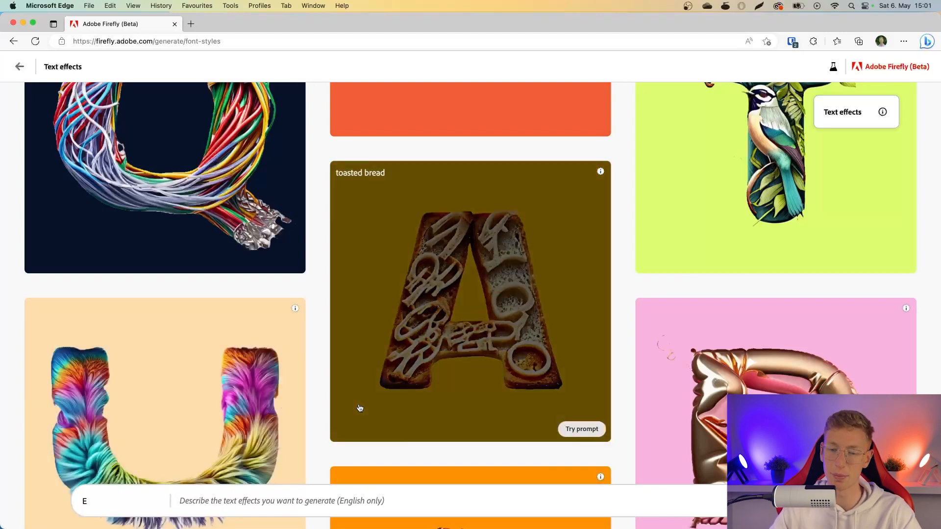
type("m")
key("BackSpace")
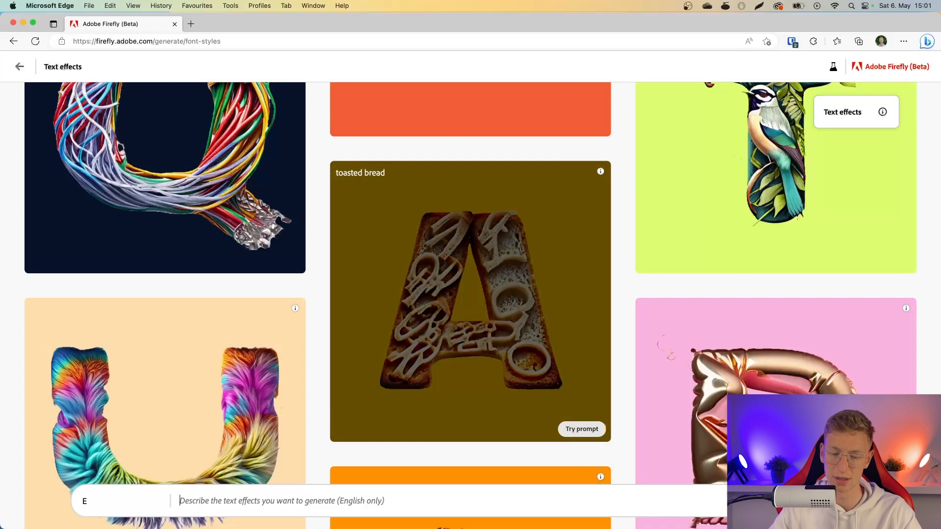
type("computer")
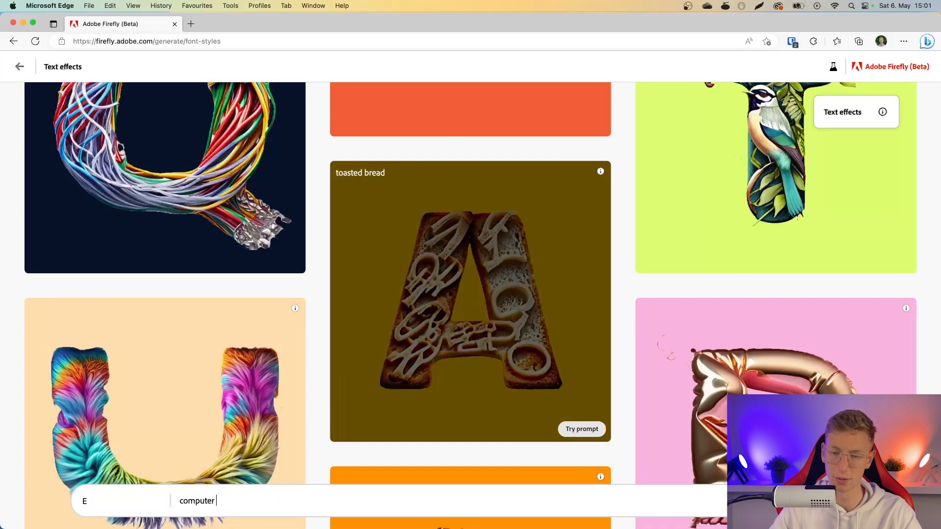
type(" mainborads")
key("Return")
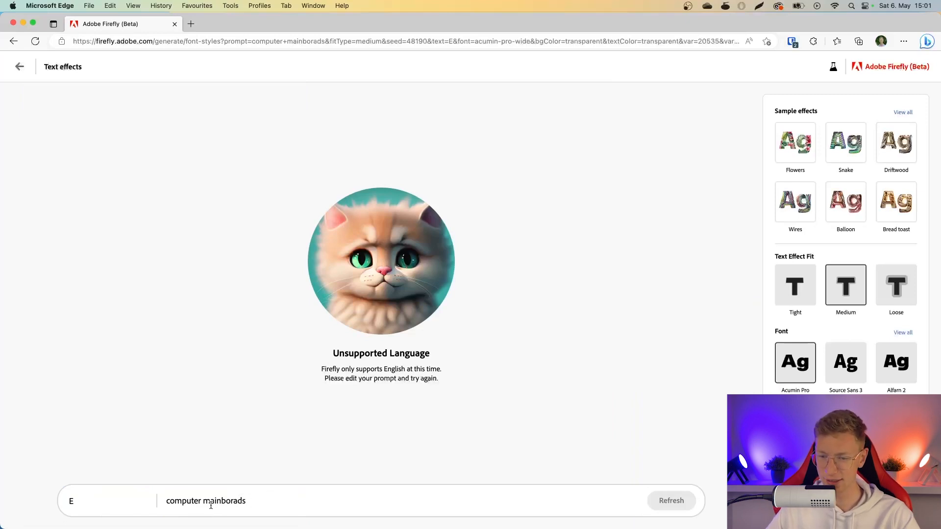
- Correct the effect description to "computer mainboards" and generate the lettering again
left_click(246, 501)
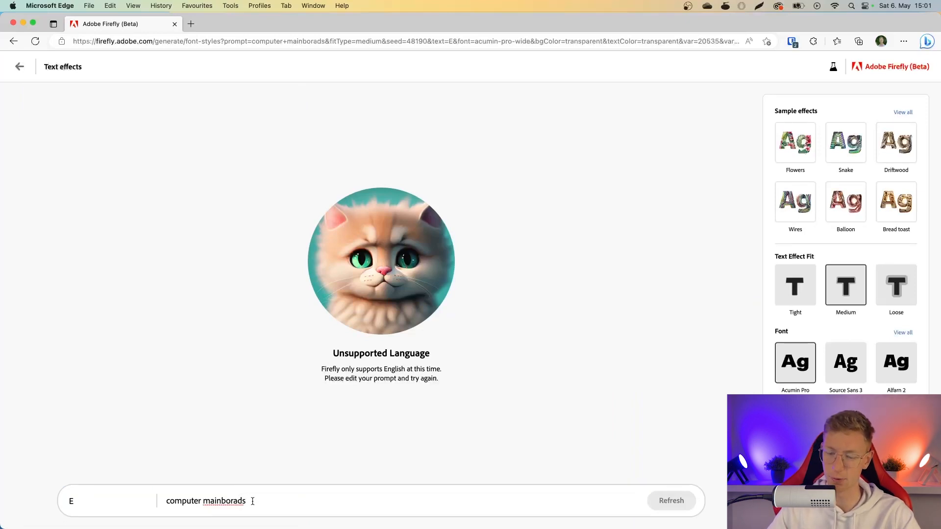
key("BackSpace")
key("BackSpace")
key("BackSpace")
key("BackSpace")
type("a")
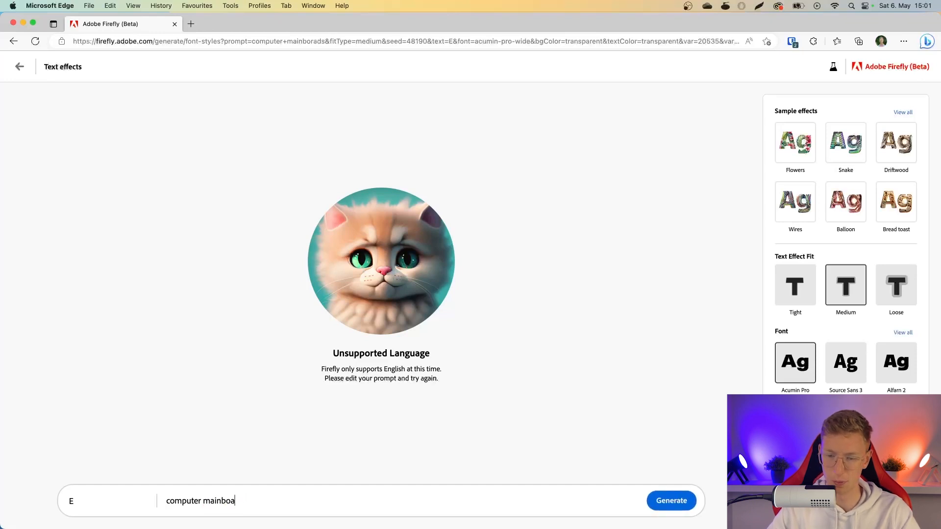
type("rds")
key("Return")
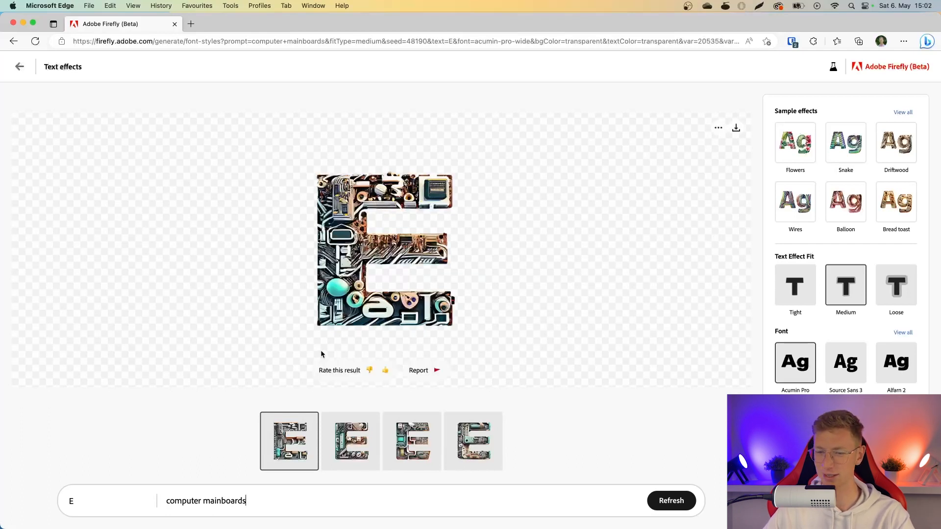
- Generate the word Jungle with the effect description "mossy, birds, plants", and set its text effect fit to Loose
left_click_drag(84, 502, 21, 502)
type("Jungle")
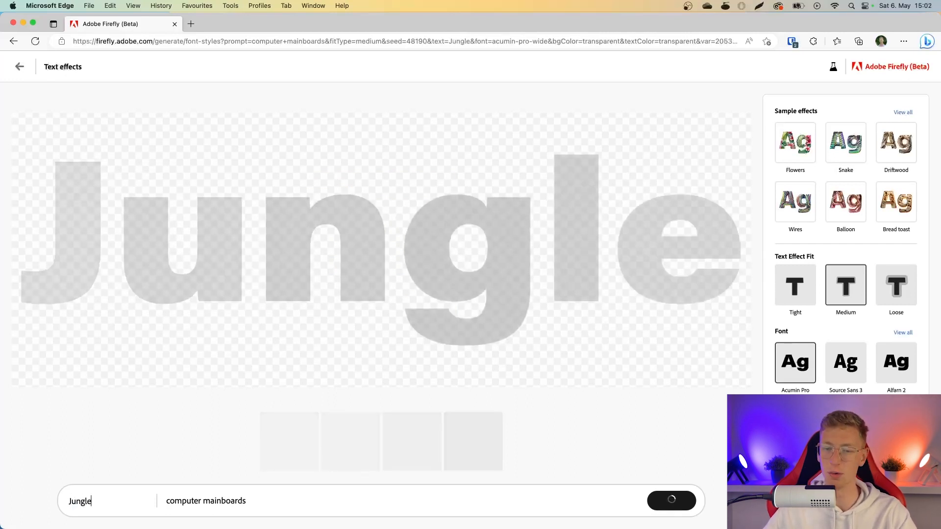
left_click_drag(247, 502, 139, 502)
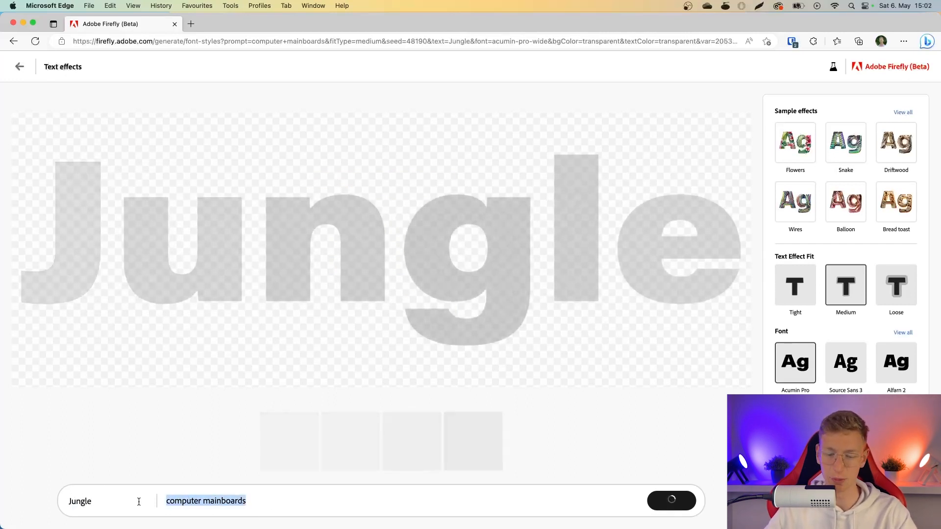
type("mossy,")
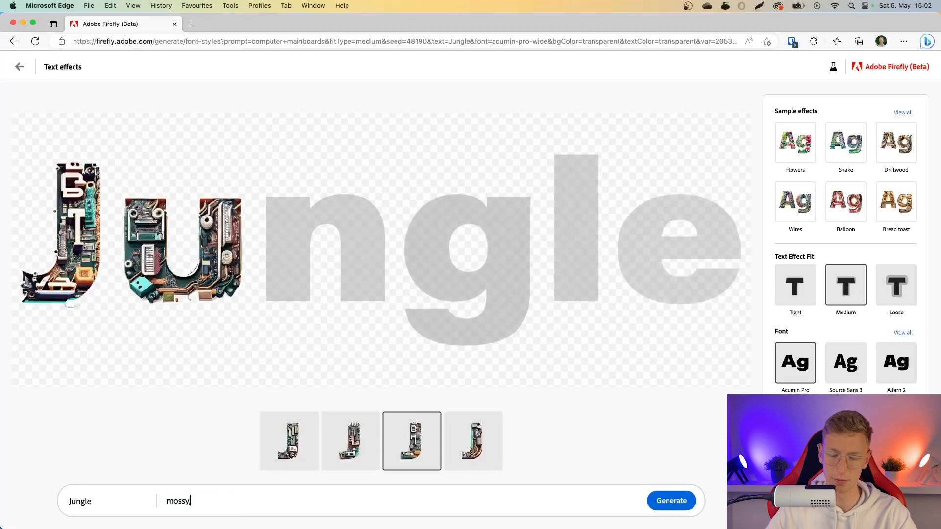
type(" birds, plants")
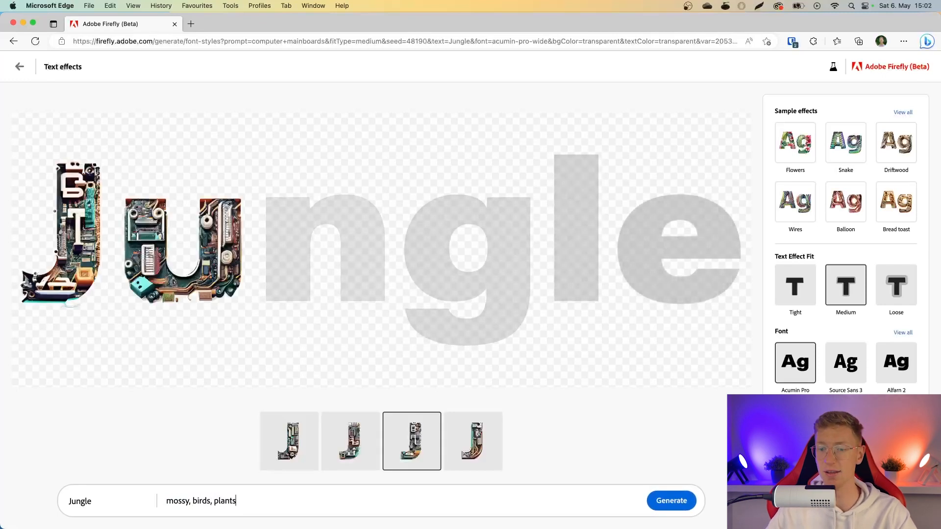
key("Return")
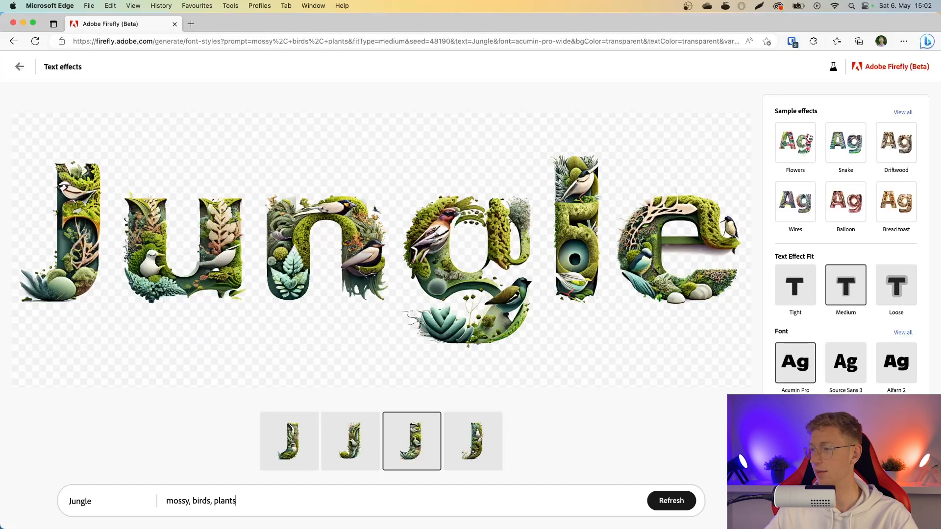
scroll(833, 223, "down", 4)
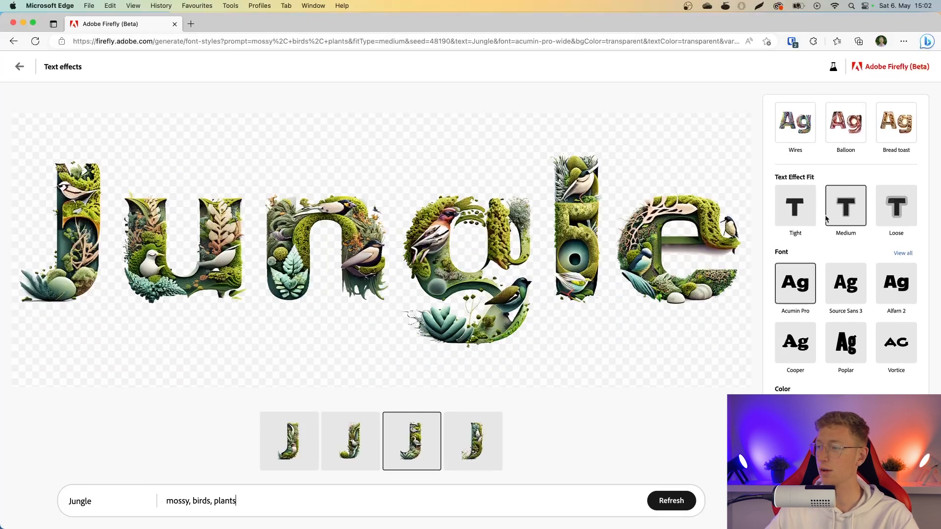
left_click(894, 216)
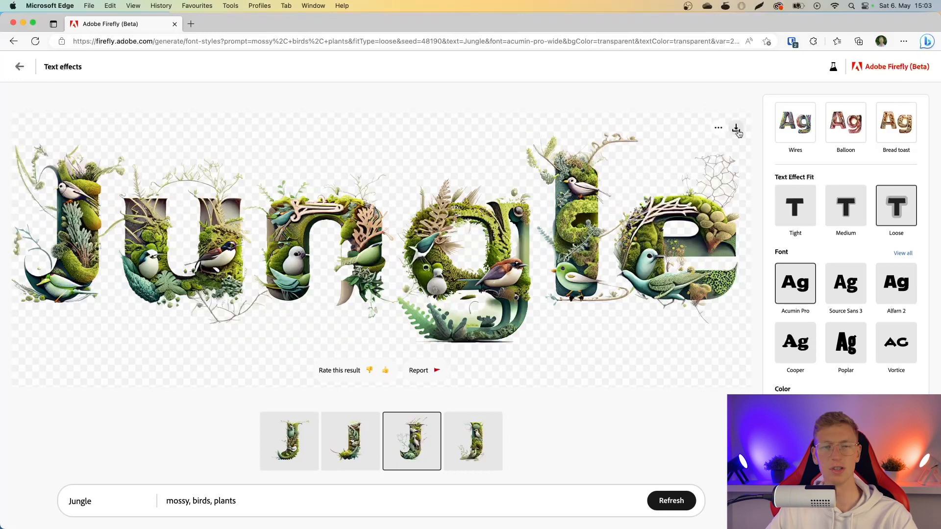
- Leave Text effects for the Firefly home page and open the Recolor vectors generator
left_click(20, 66)
left_click(20, 68)
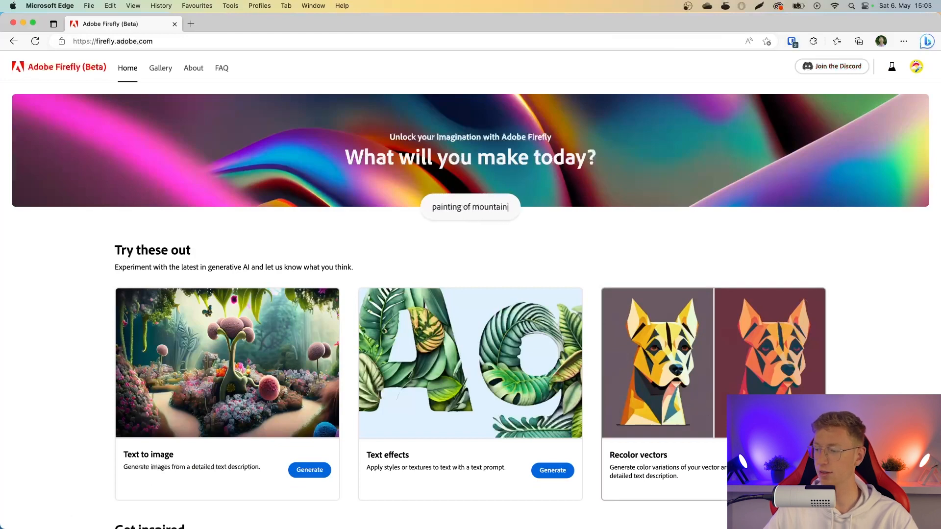
left_click(796, 471)
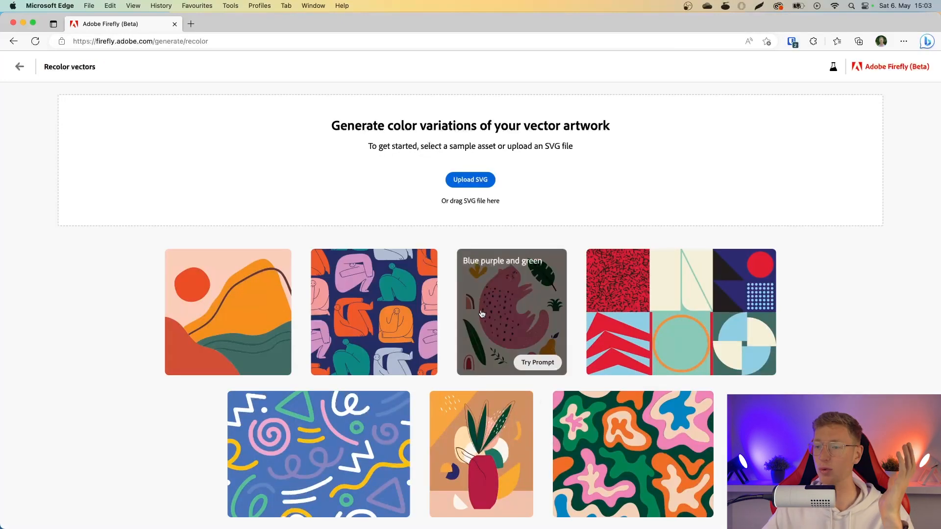
- Upload car-svgrepo-com.svg and generate color variations of the car with the palette description "blue"
left_click(474, 181)
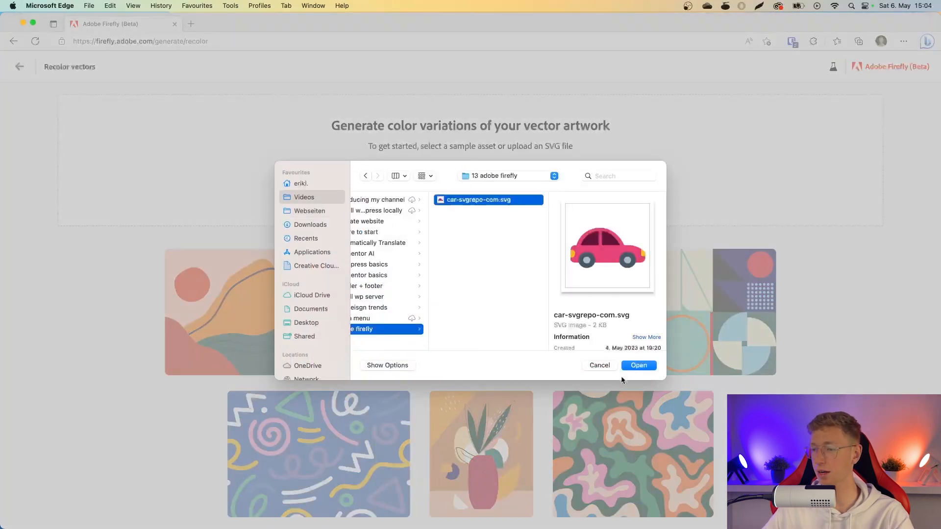
left_click(637, 367)
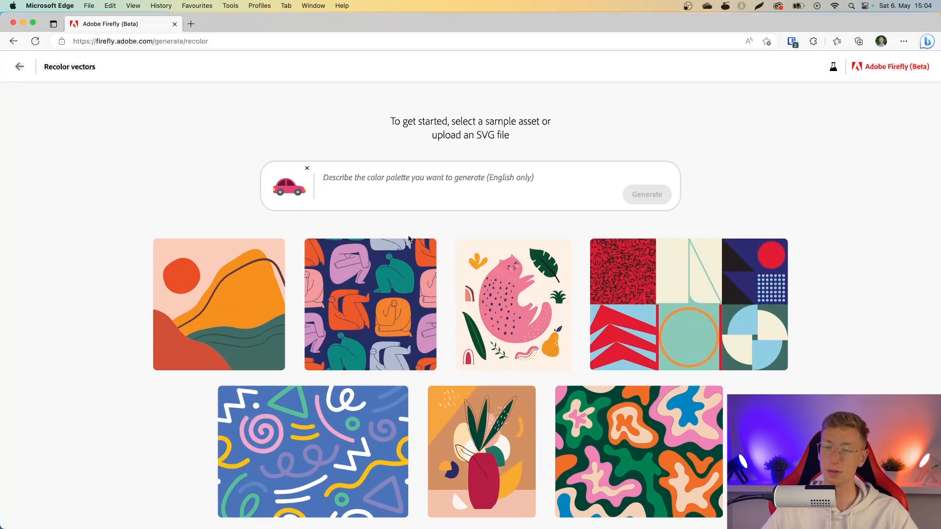
mouse_move(380, 253)
type("blue")
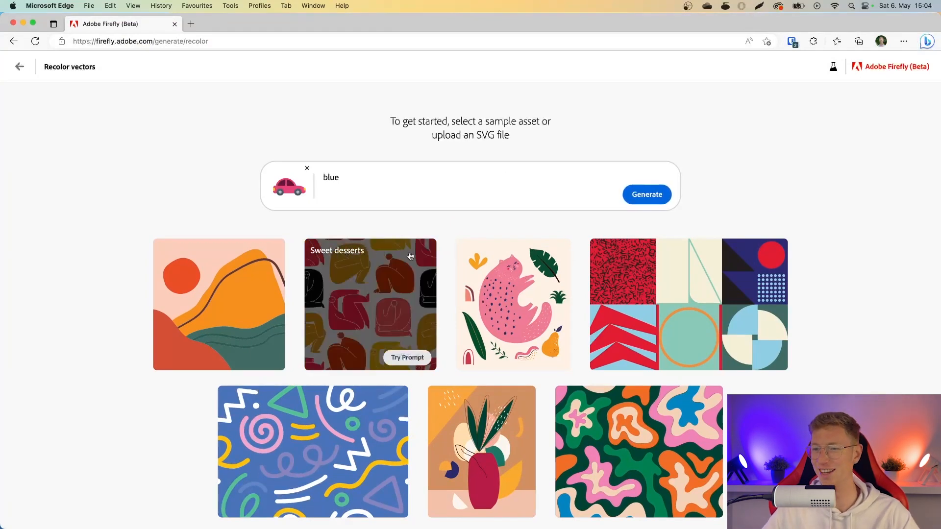
left_click(638, 199)
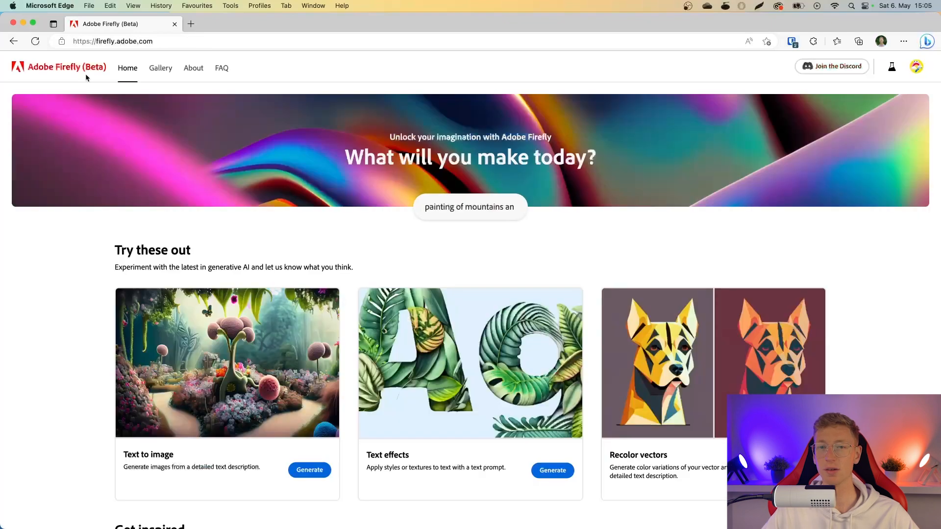
scroll(46, 325, "down", 5)
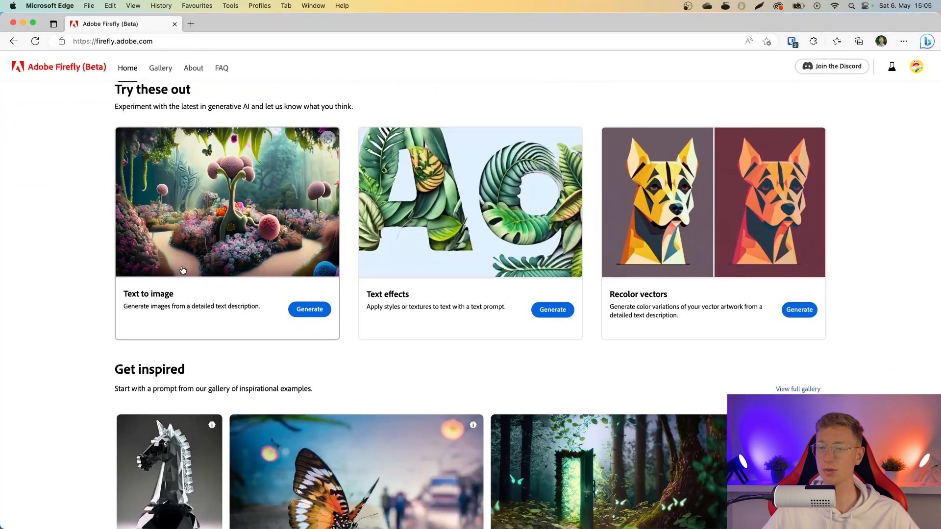
scroll(664, 274, "down", 2)
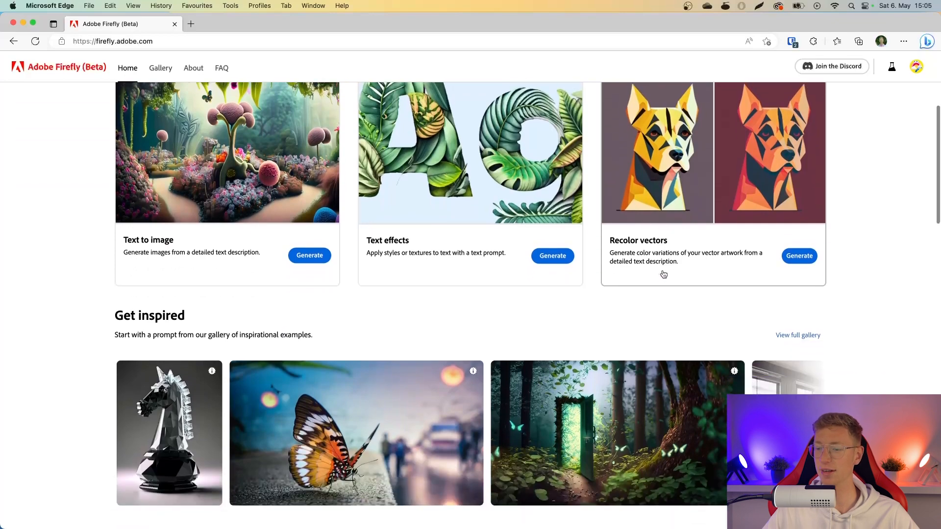